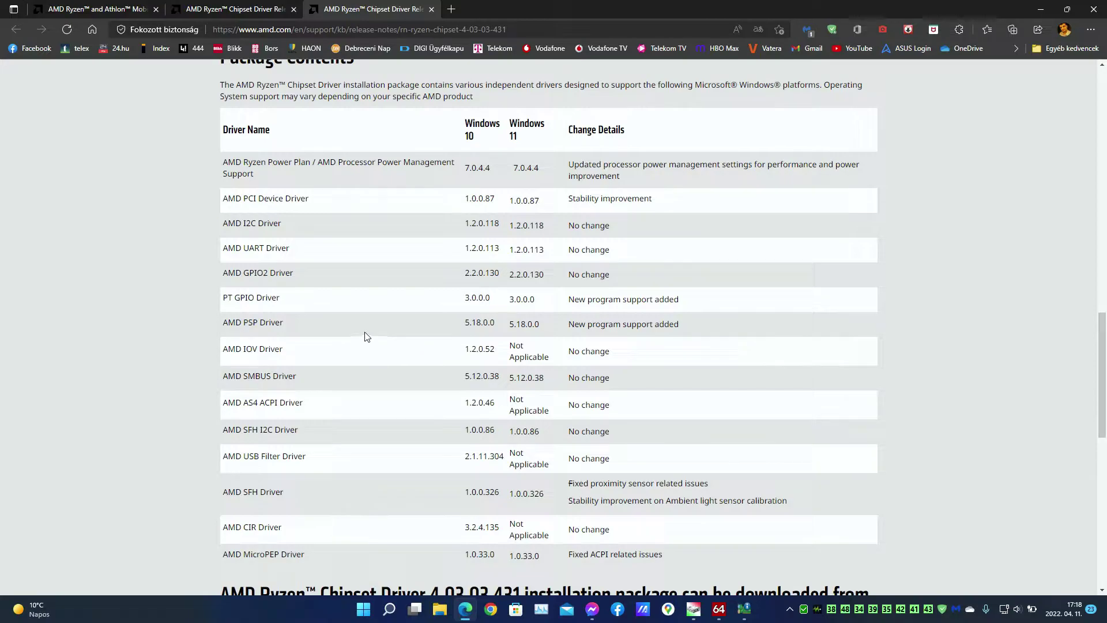
- Highlight the full AMD PSP Driver row in the release notes' package contents table
{"action": "left_click_drag", "start_coordinate": [216, 324], "coordinate": [321, 323]}
{"action": "left_click", "coordinate": [259, 323]}
{"action": "left_click_drag", "start_coordinate": [225, 323], "coordinate": [699, 324]}
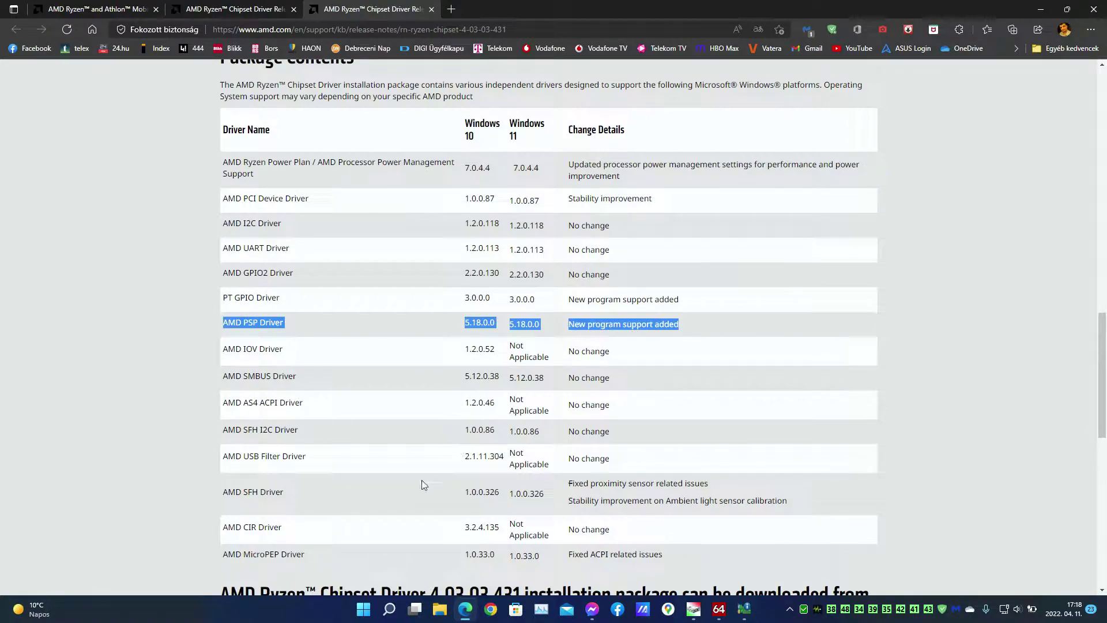
- Check the installed driver version of the AMD PSP 10.0 Device under the security devices in Device Manager, and close it
{"action": "right_click", "coordinate": [358, 617]}
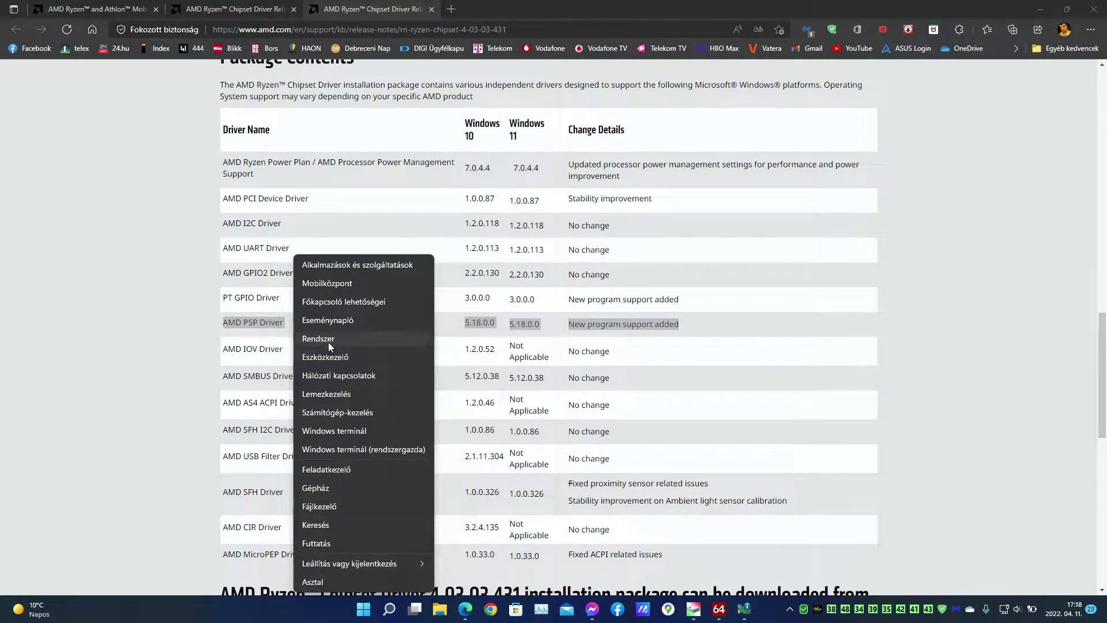
{"action": "left_click", "coordinate": [336, 358]}
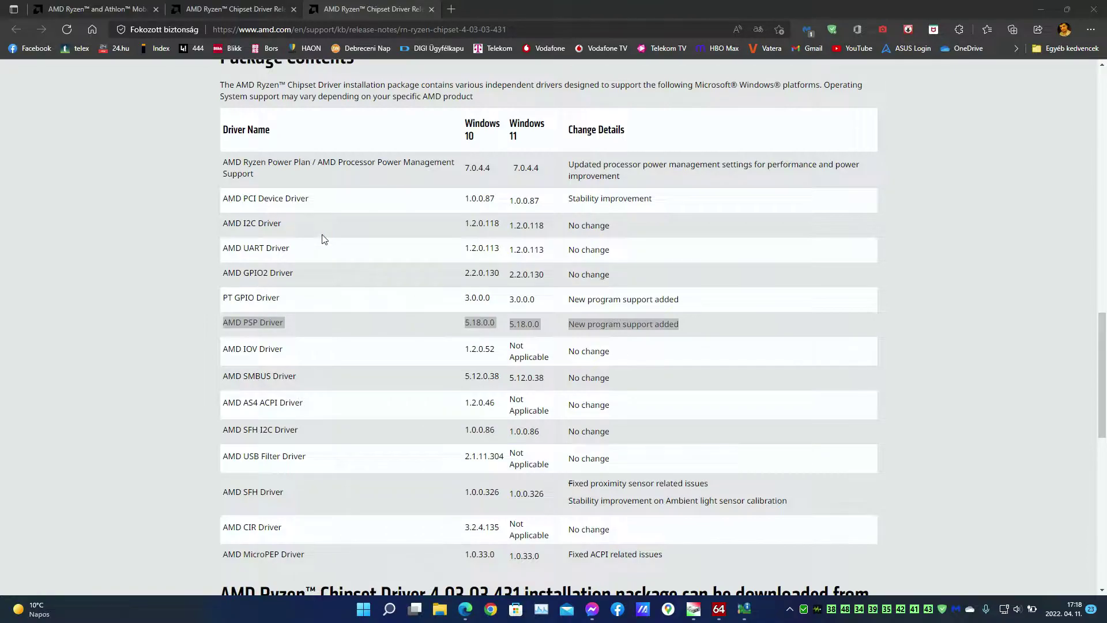
{"action": "left_click", "coordinate": [637, 328]}
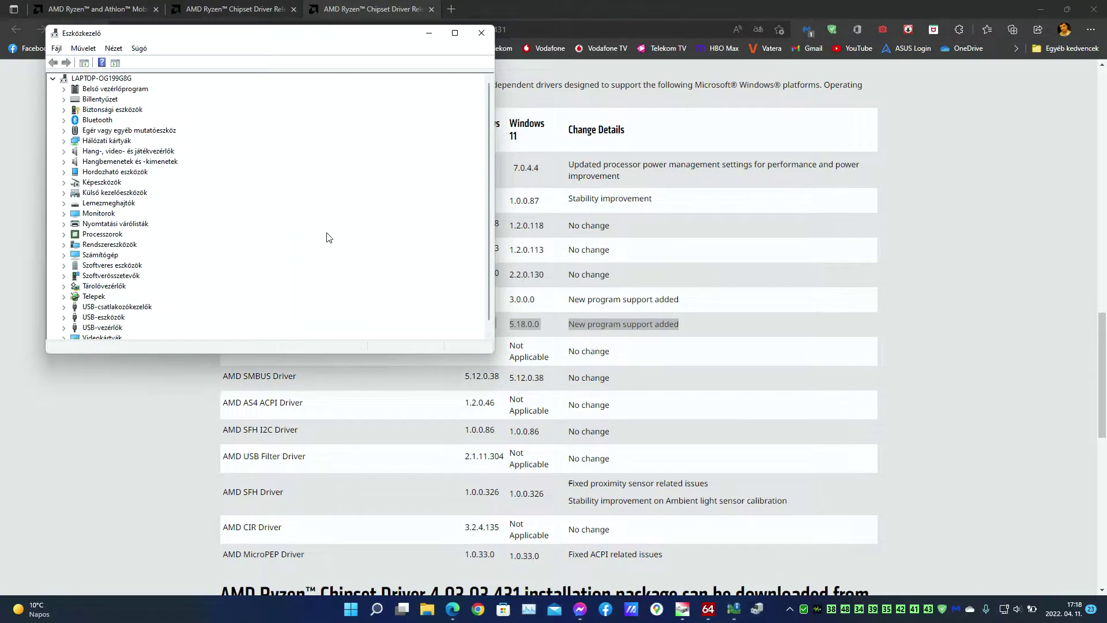
{"action": "left_click", "coordinate": [65, 109]}
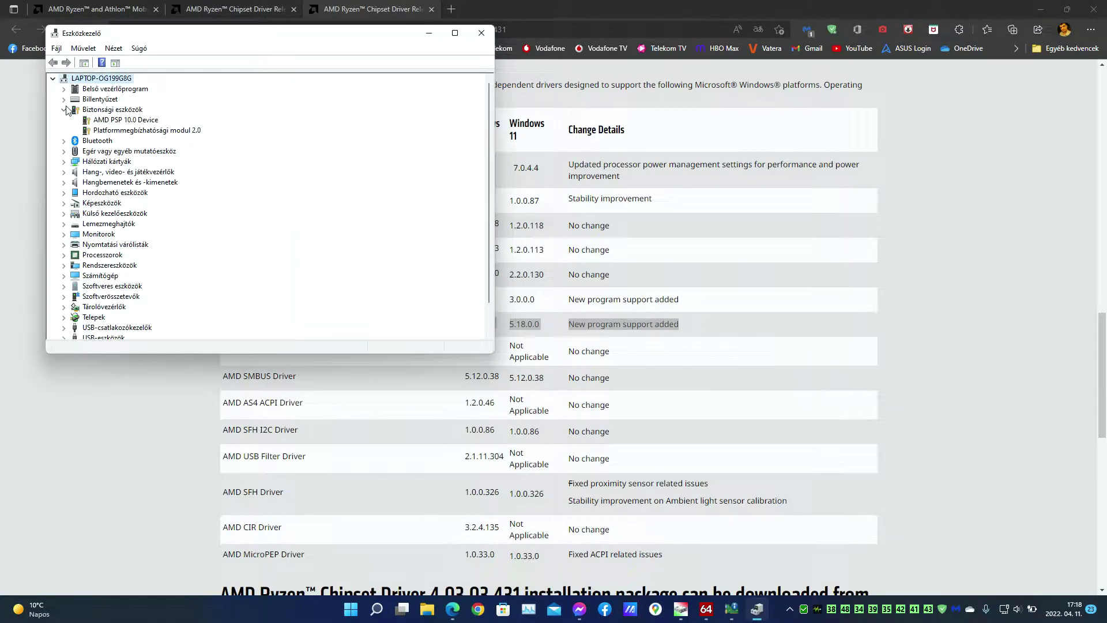
{"action": "double_click", "coordinate": [115, 120]}
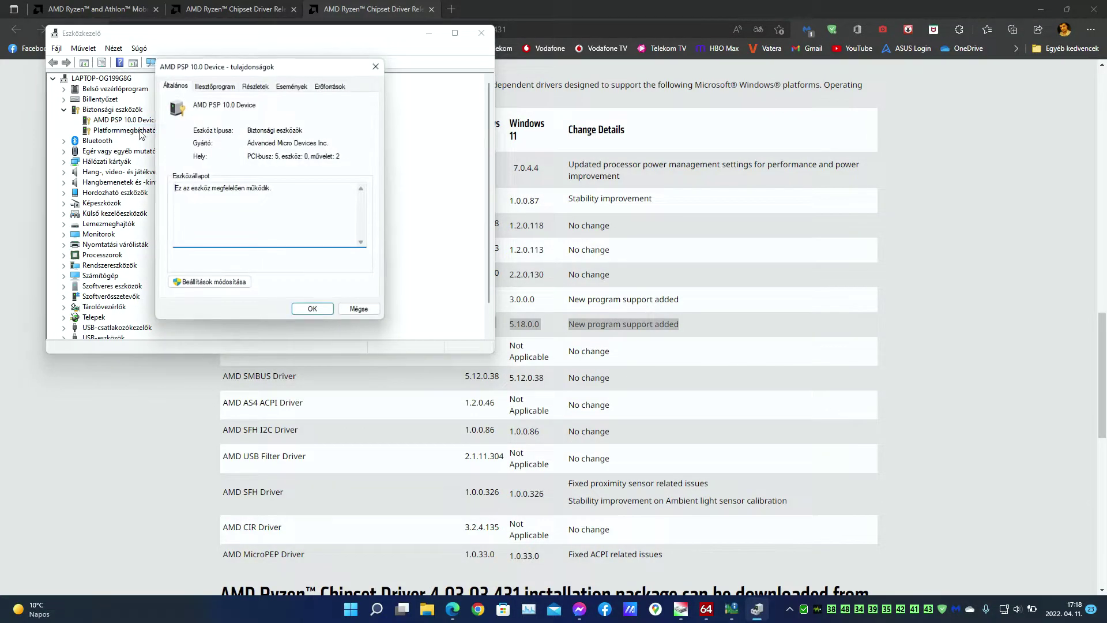
{"action": "left_click", "coordinate": [210, 87]}
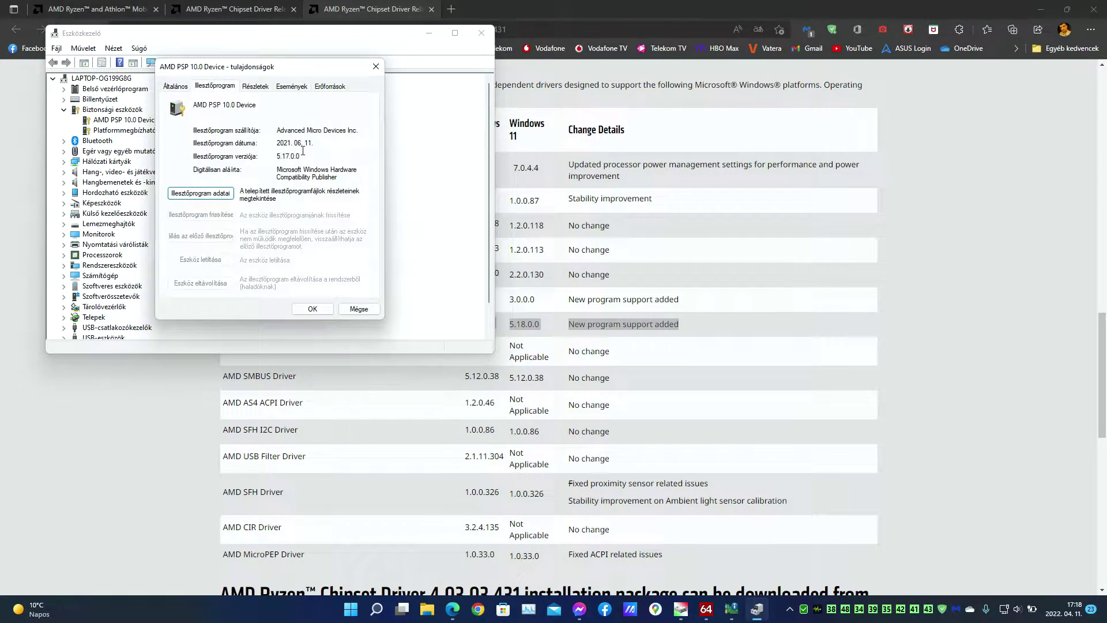
{"action": "left_click", "coordinate": [312, 308]}
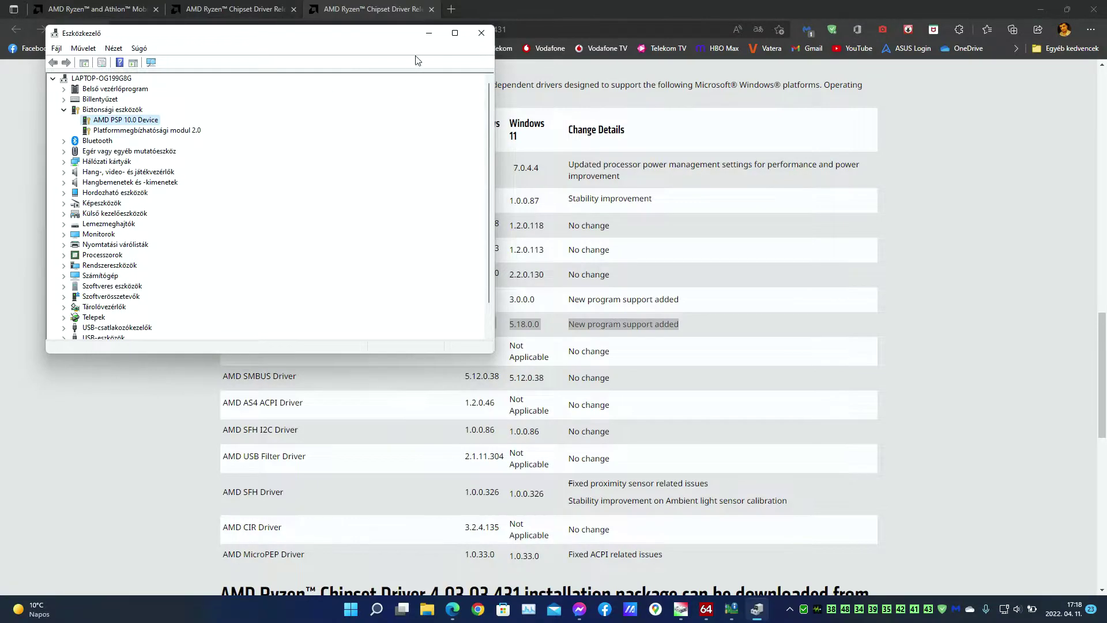
{"action": "left_click", "coordinate": [481, 34]}
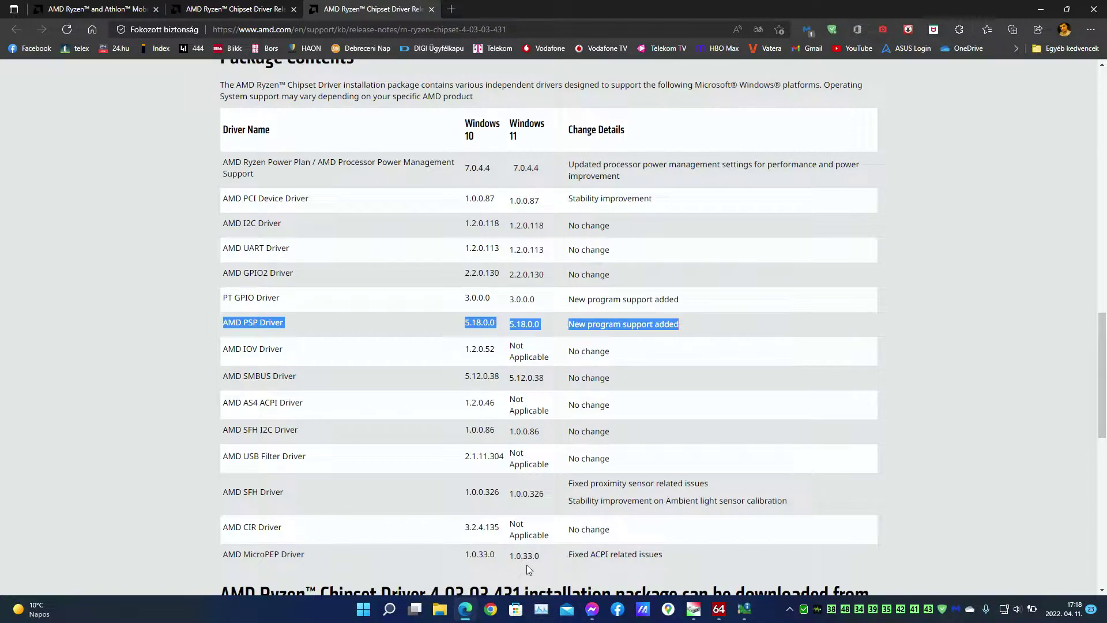
- Review the chipset support, processor support and package contents in the other open copy of the 4.03.03.431 release notes, down to the download link
{"action": "left_click", "coordinate": [243, 6]}
{"action": "scroll", "coordinate": [588, 465], "scroll_direction": "down", "scroll_amount": 3}
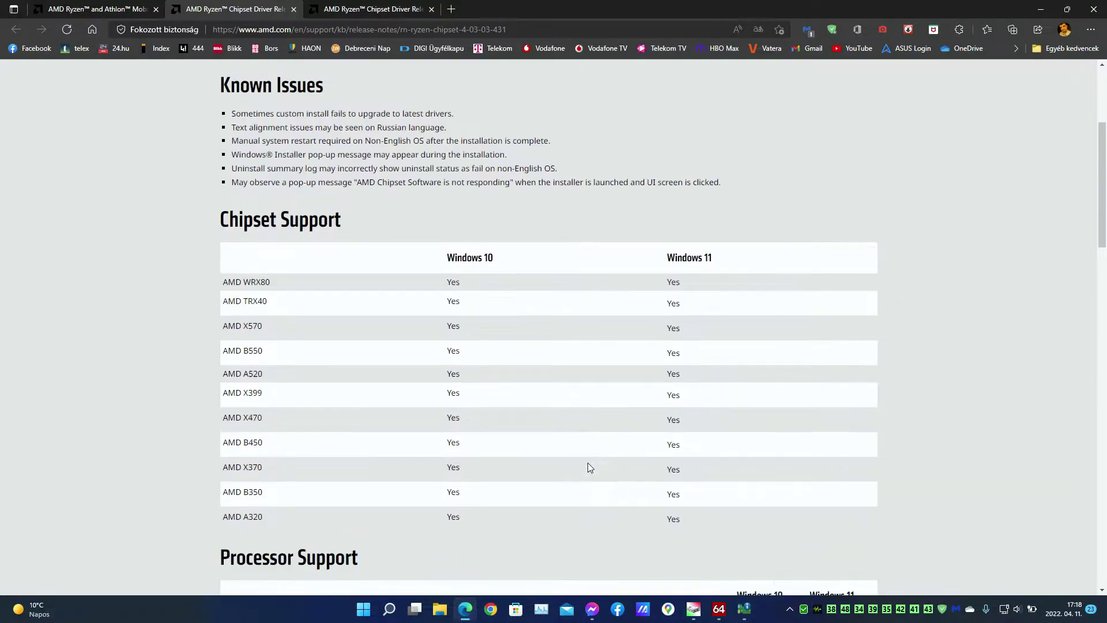
{"action": "scroll", "coordinate": [589, 467], "scroll_direction": "down", "scroll_amount": 8}
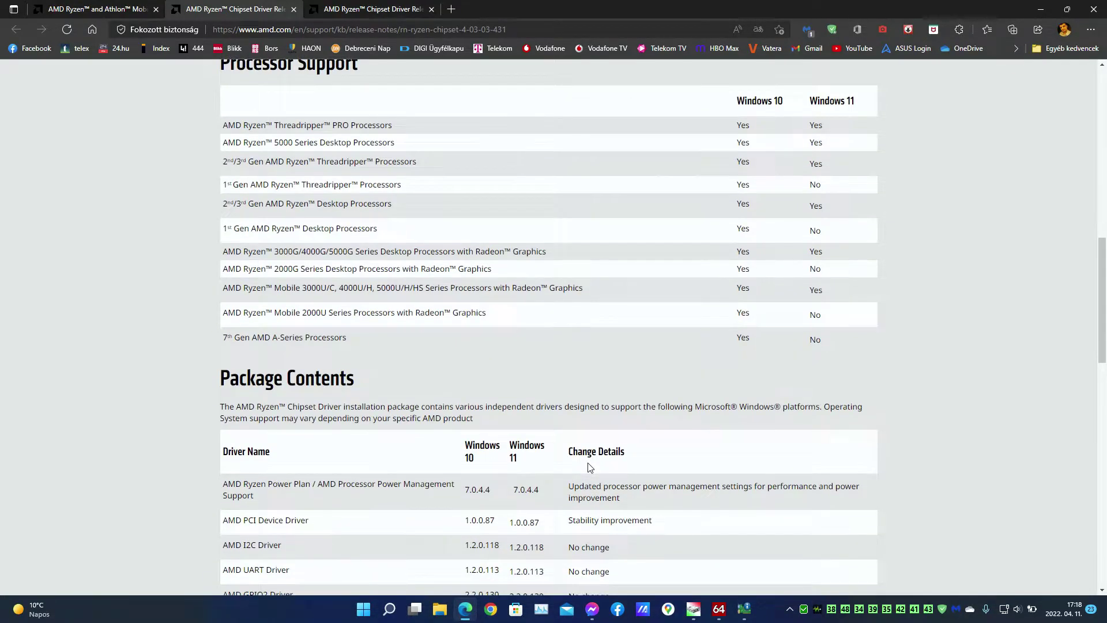
{"action": "scroll", "coordinate": [589, 467], "scroll_direction": "down", "scroll_amount": 8}
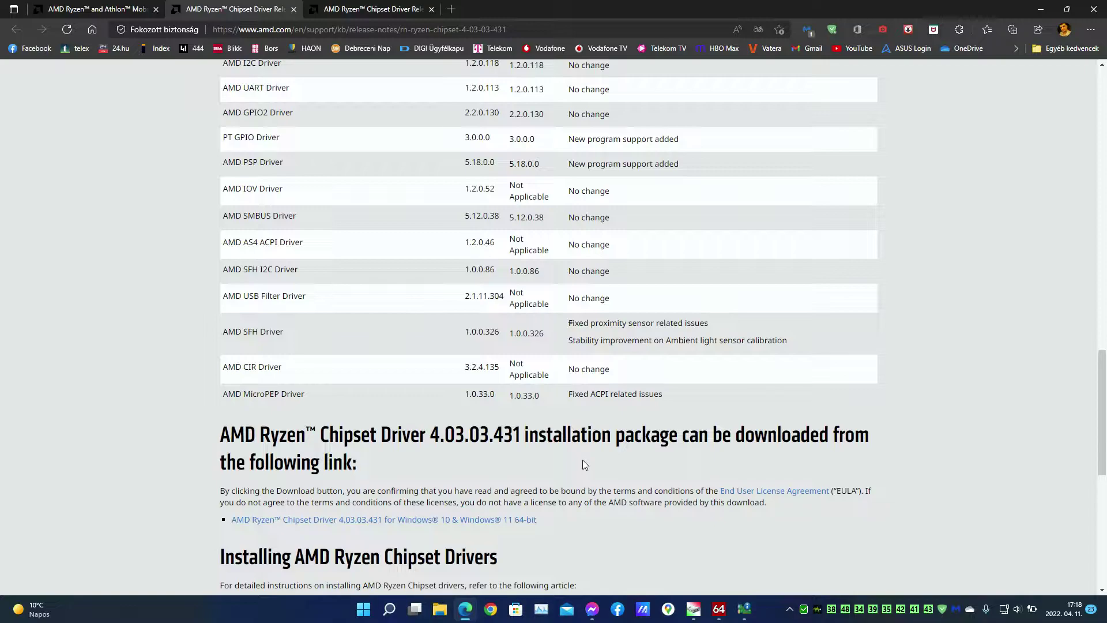
{"action": "scroll", "coordinate": [585, 464], "scroll_direction": "down", "scroll_amount": 1}
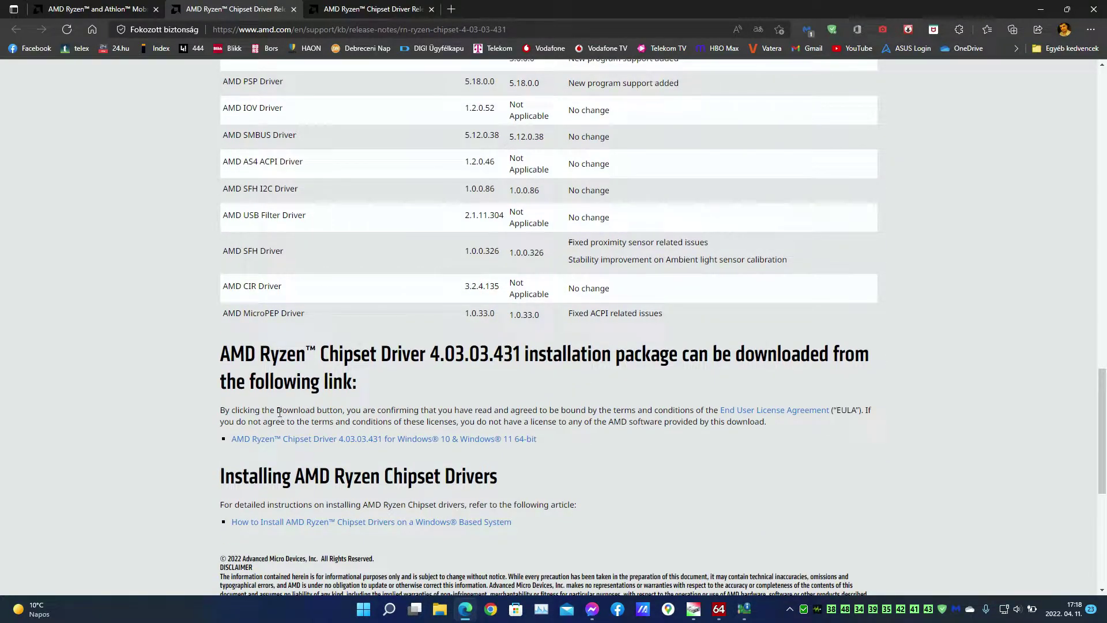
- Download the Windows 11 64-bit AMD chipset driver from its driver page and save amd_chipset_software_4.03.03.431 in I:\Drivers\AMD
{"action": "left_click", "coordinate": [106, 8]}
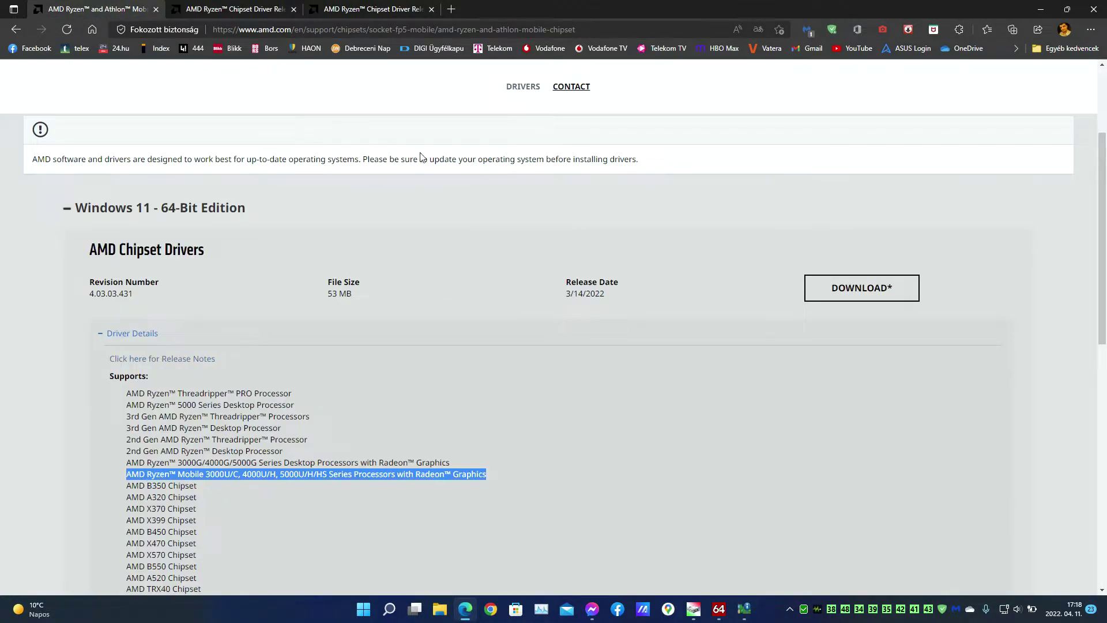
{"action": "left_click", "coordinate": [847, 290]}
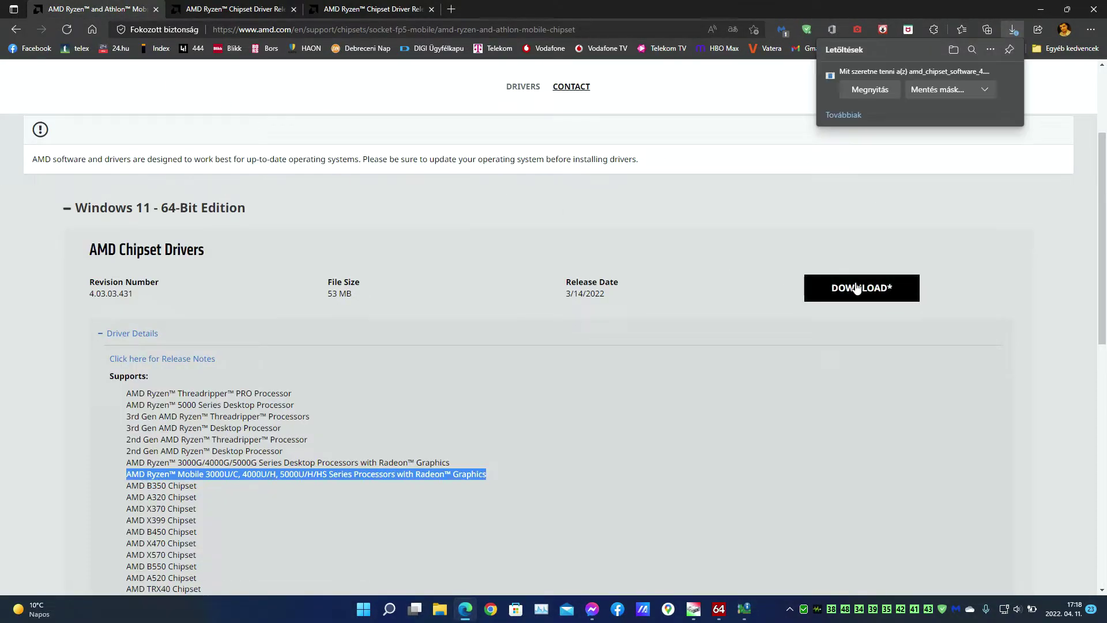
{"action": "left_click", "coordinate": [934, 90]}
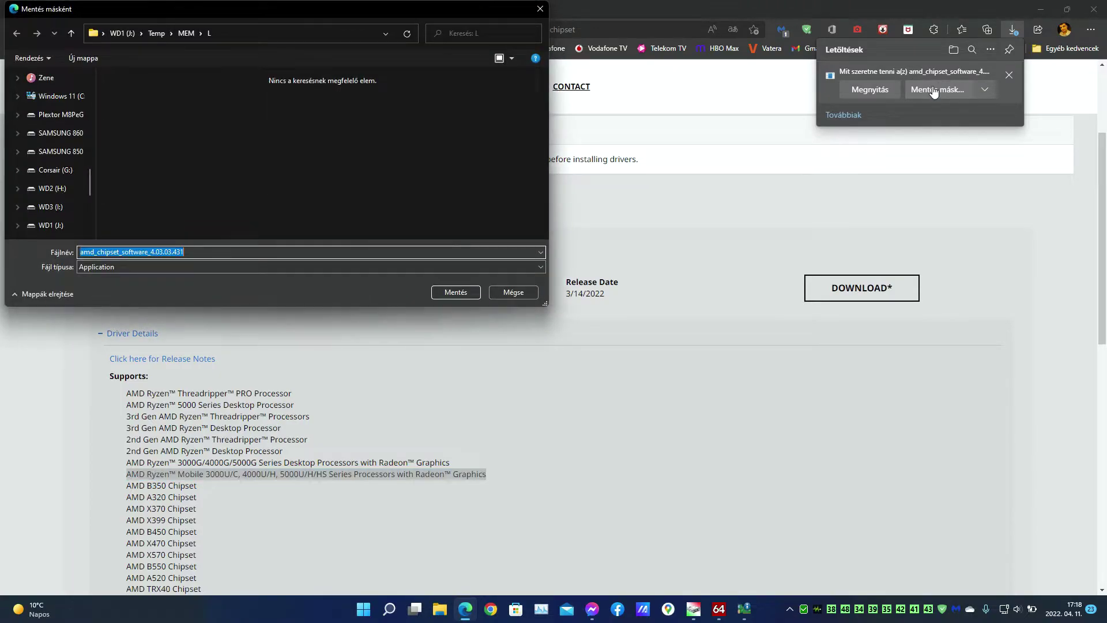
{"action": "left_click", "coordinate": [64, 214]}
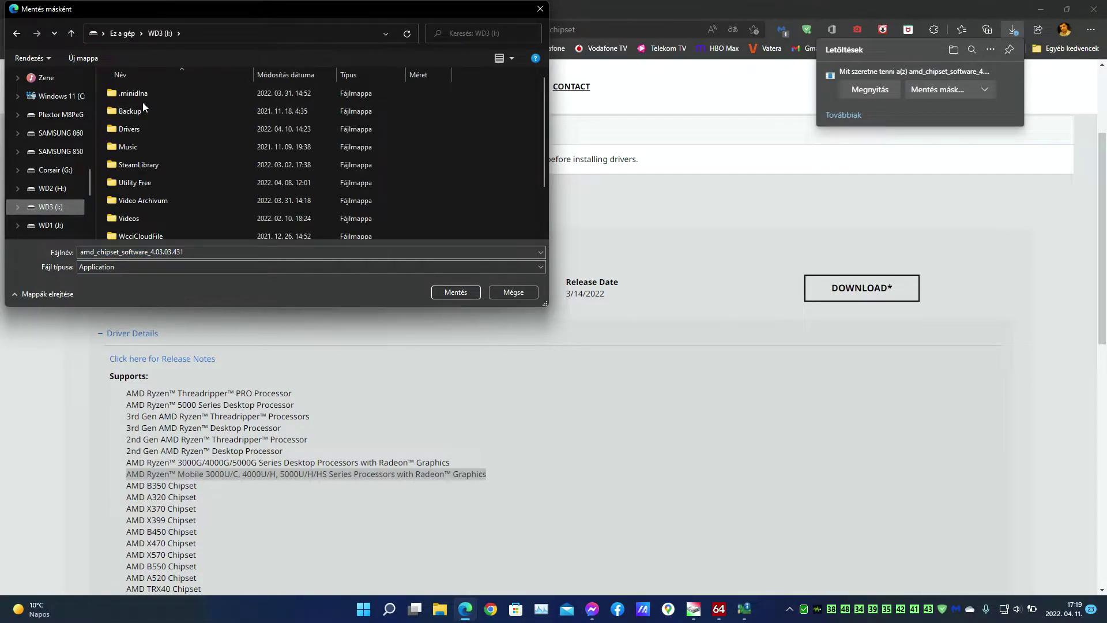
{"action": "double_click", "coordinate": [155, 130]}
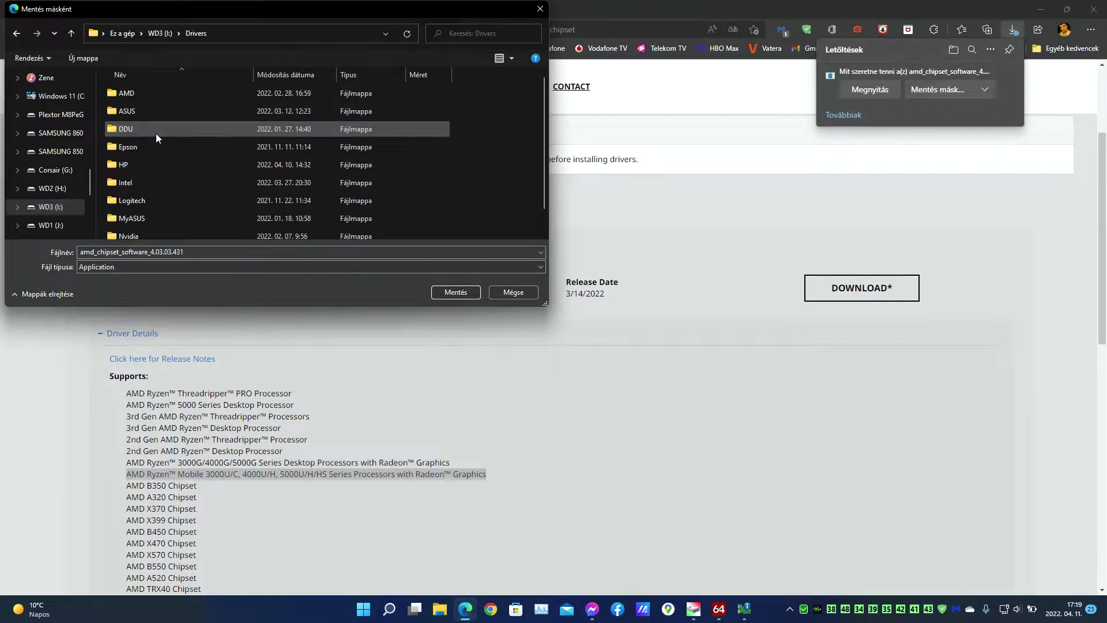
{"action": "double_click", "coordinate": [158, 92]}
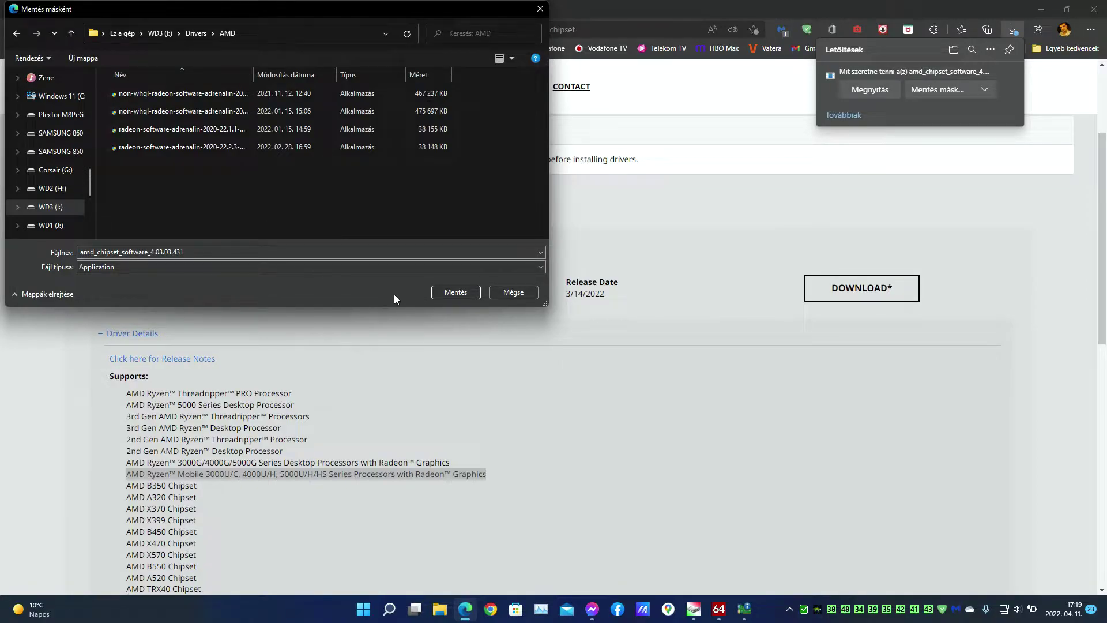
{"action": "left_click", "coordinate": [439, 292]}
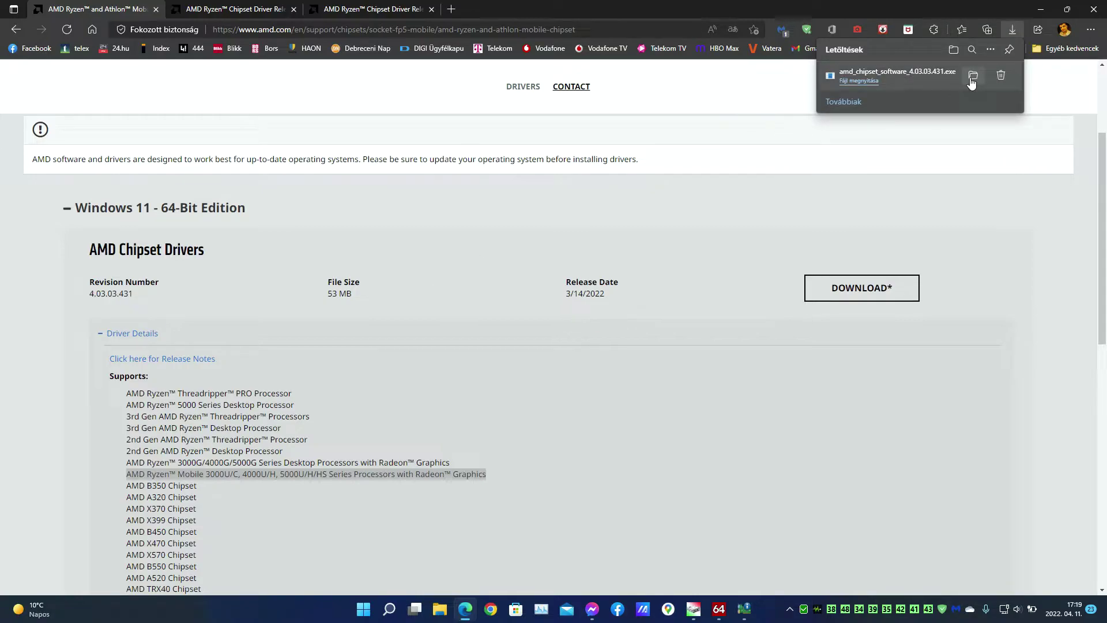
- Show the downloaded amd_chipset_software_4.03.03.431 file in its folder and scan it with Microsoft Defender, closing the scan results
{"action": "left_click", "coordinate": [973, 75]}
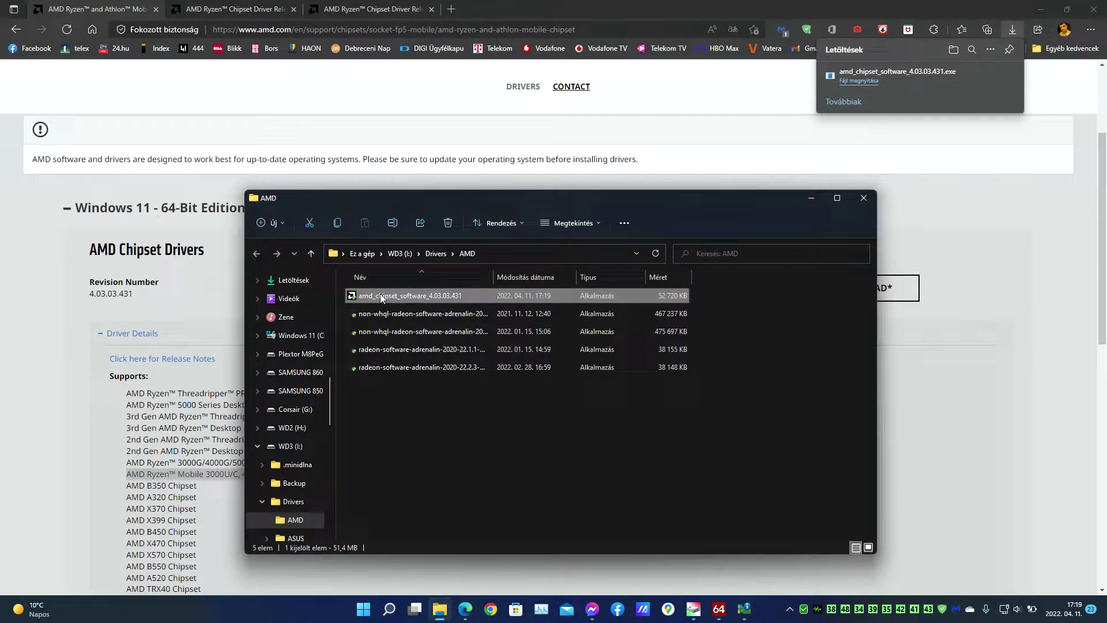
{"action": "right_click", "coordinate": [380, 295]}
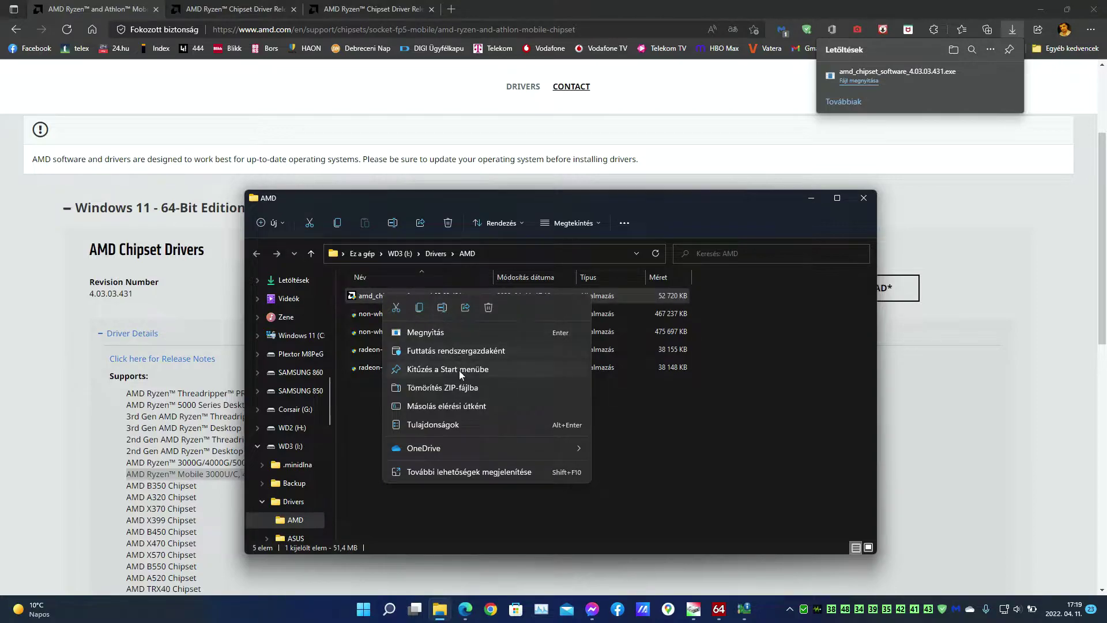
{"action": "left_click", "coordinate": [448, 470]}
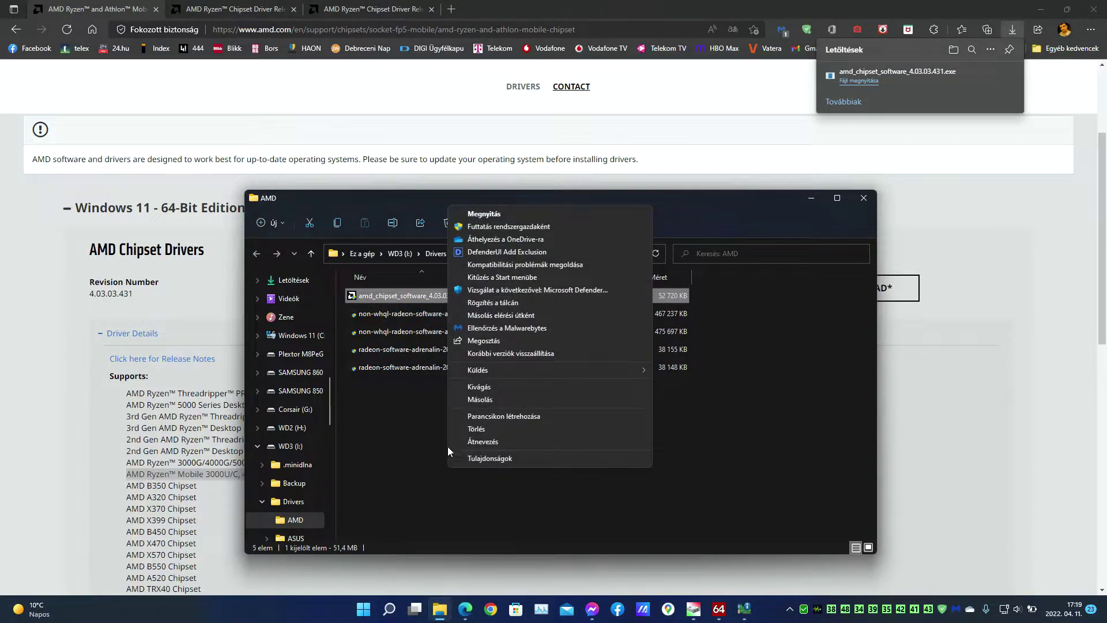
{"action": "left_click", "coordinate": [507, 290]}
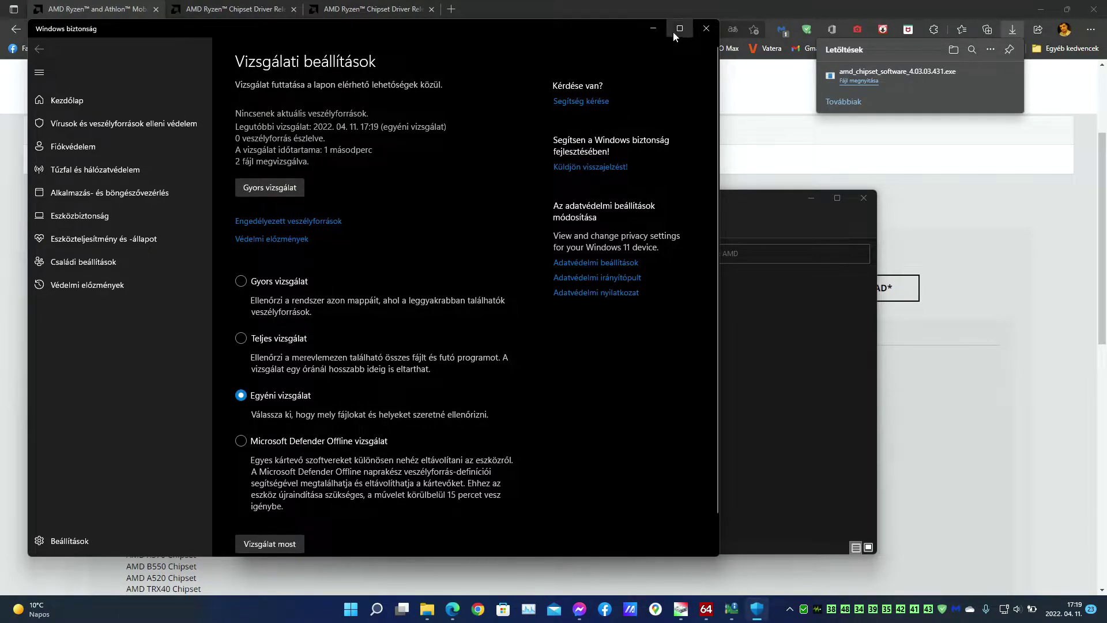
{"action": "left_click", "coordinate": [703, 24]}
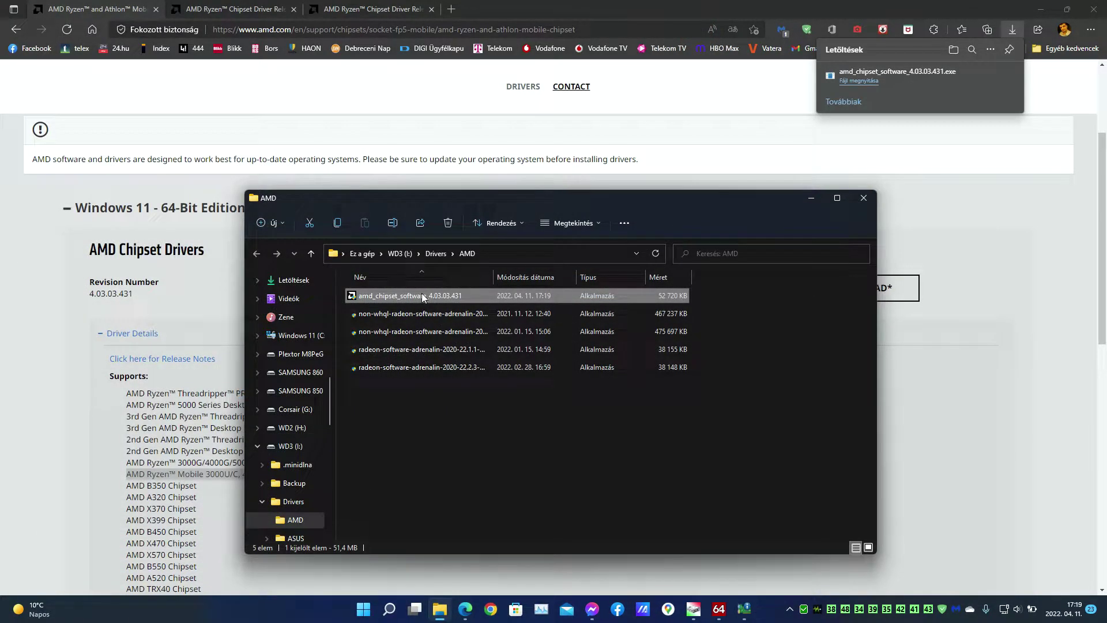
- Scan the amd_chipset_software_4.03.03.431 file with Malwarebytes and close the scanner when it finishes
{"action": "right_click", "coordinate": [422, 296]}
{"action": "left_click", "coordinate": [470, 469]}
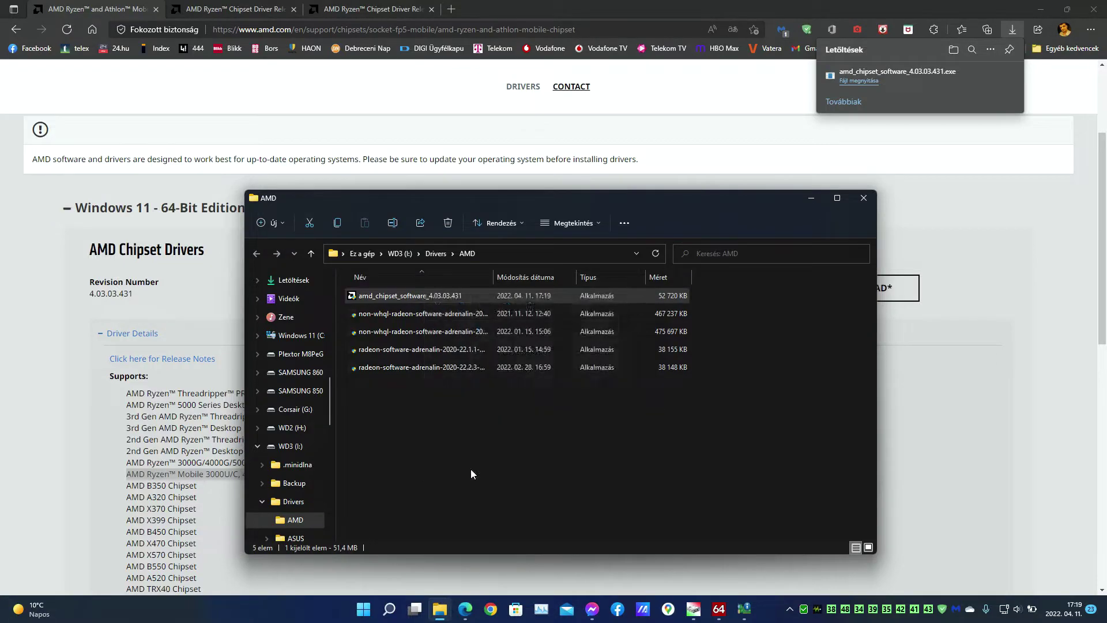
{"action": "left_click", "coordinate": [518, 331]}
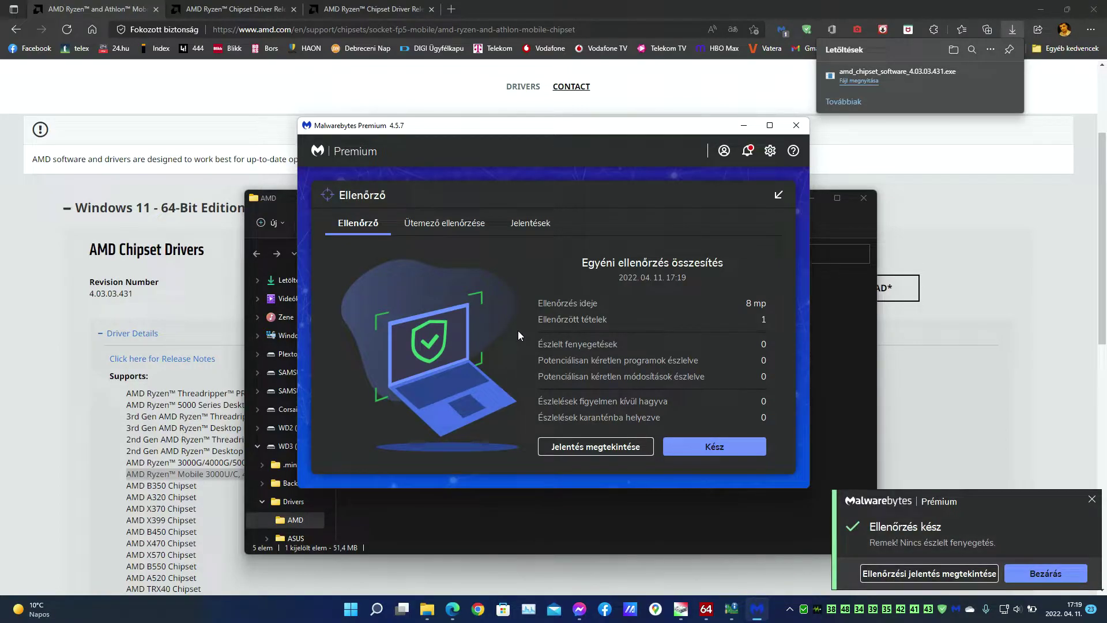
{"action": "left_click", "coordinate": [715, 447]}
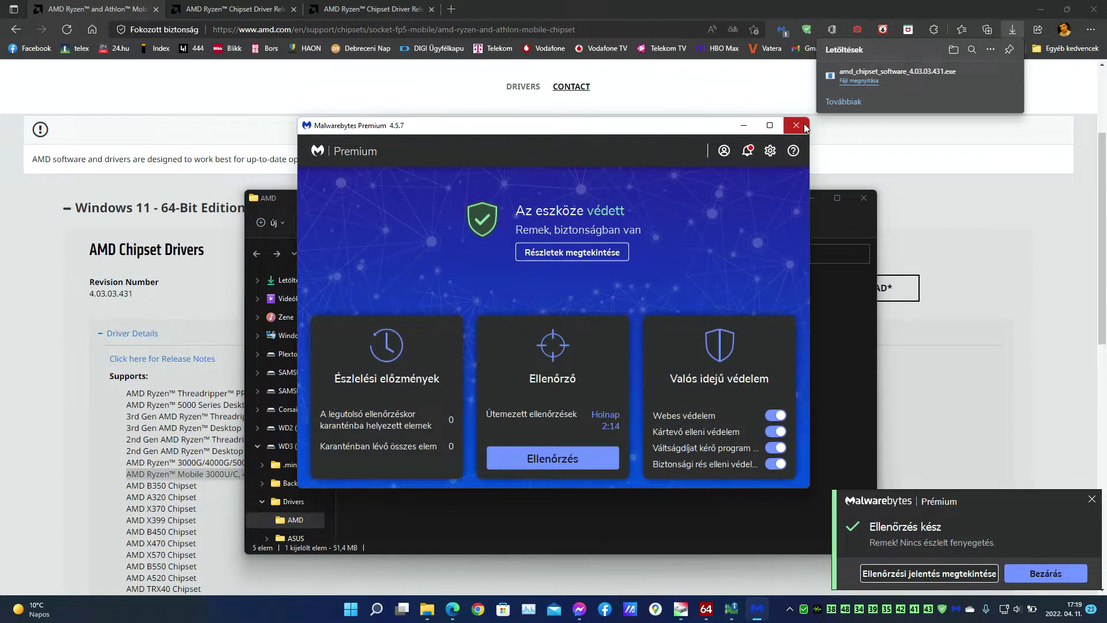
{"action": "left_click", "coordinate": [796, 125]}
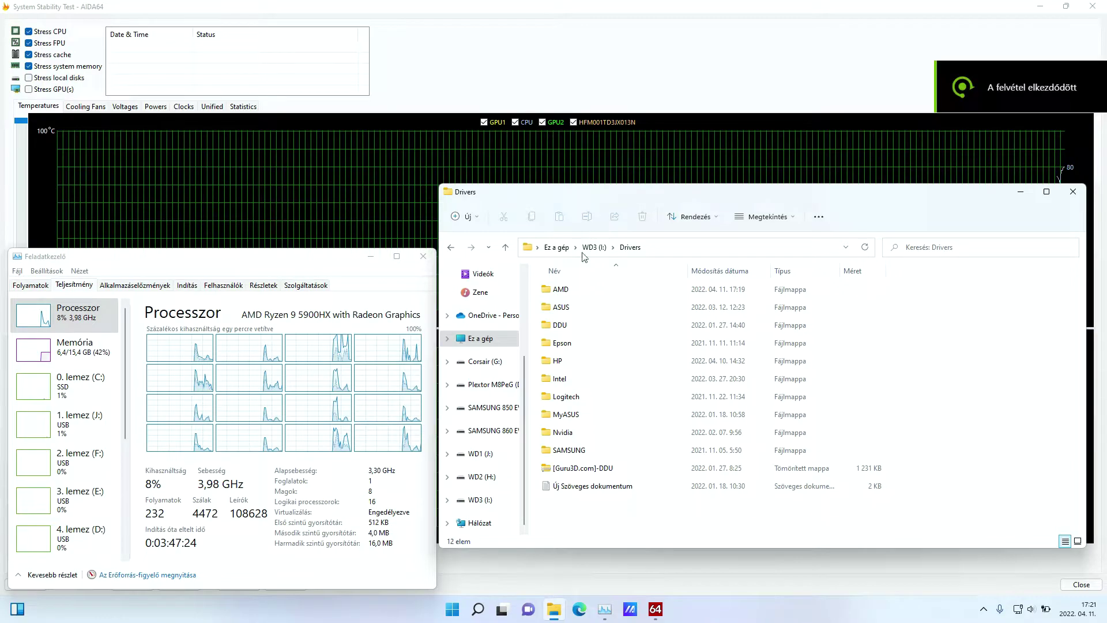
- Run amd_chipset_software_4.03.03.431 from the AMD drivers folder, allow it to make changes, and minimize the folder window
{"action": "double_click", "coordinate": [564, 289]}
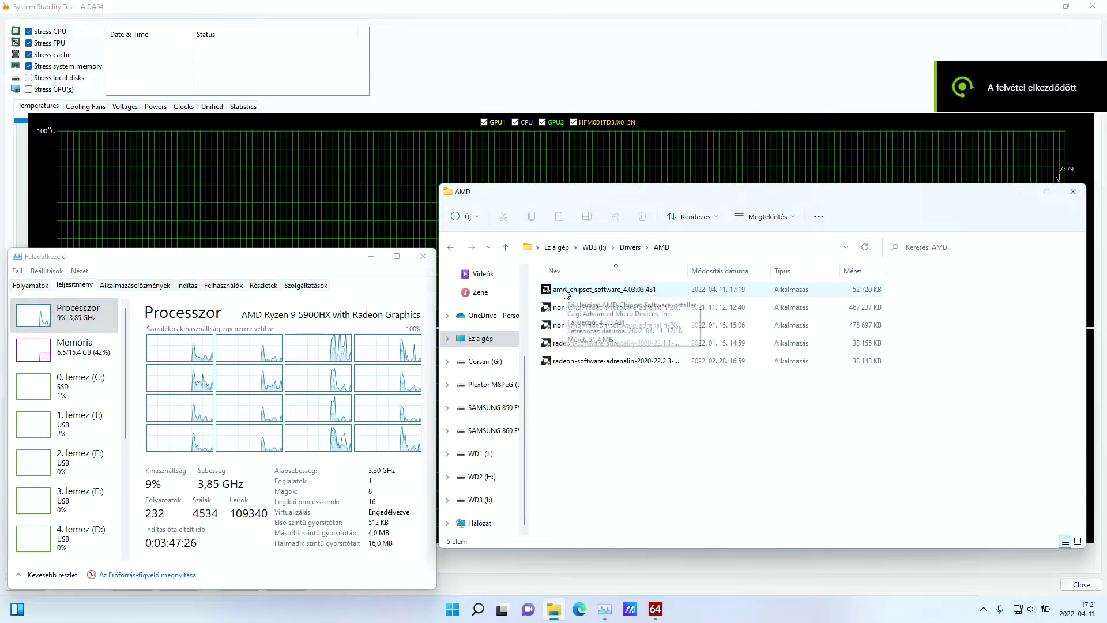
{"action": "left_click", "coordinate": [567, 291]}
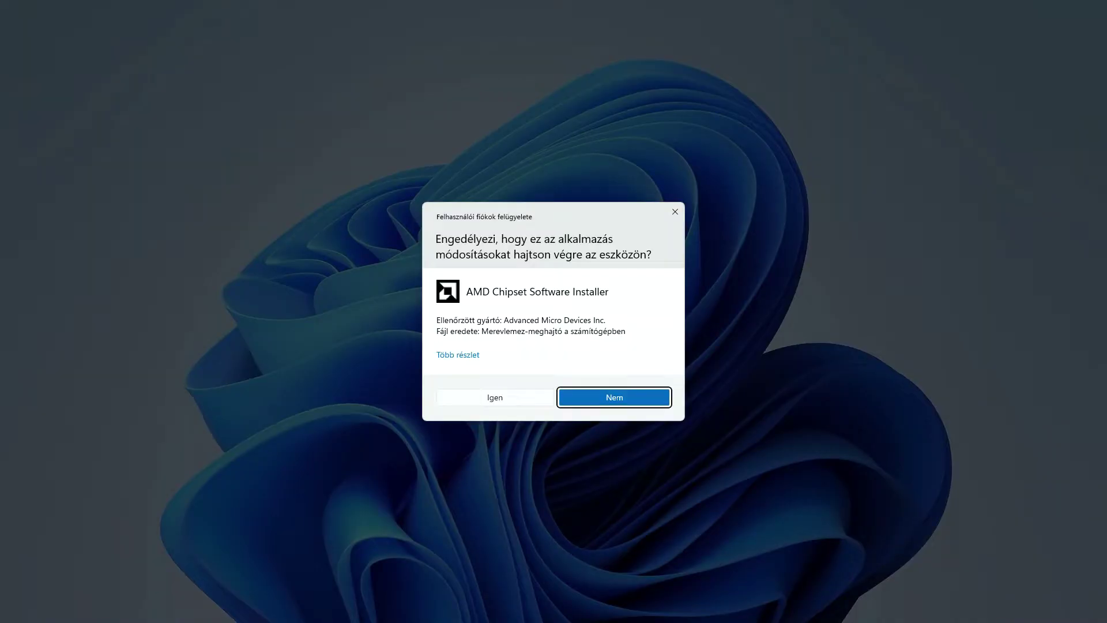
{"action": "left_click", "coordinate": [495, 397]}
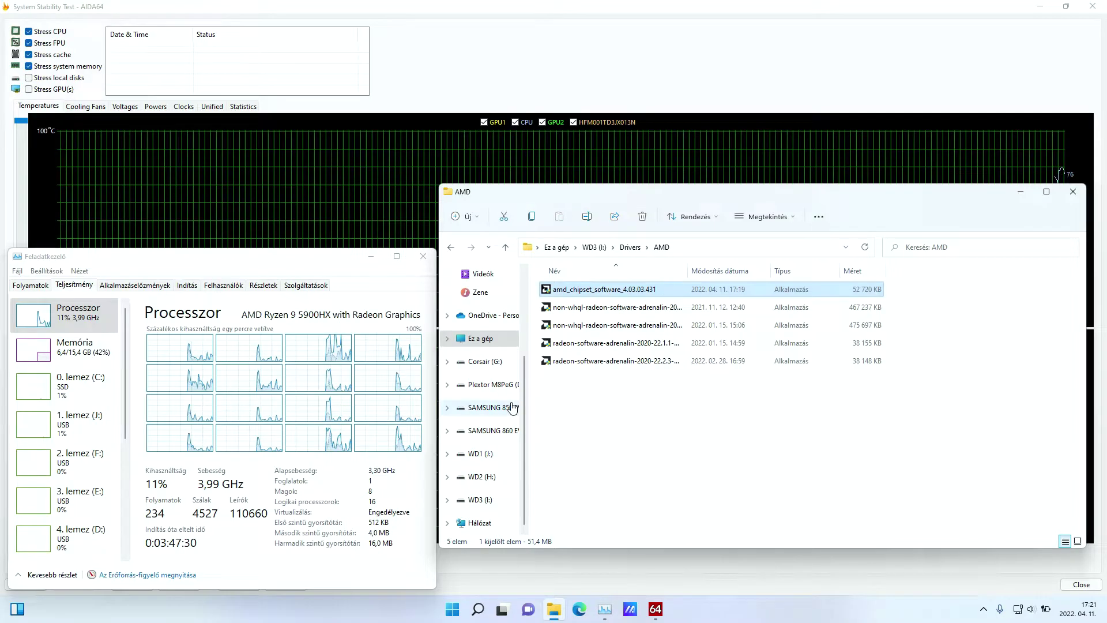
{"action": "left_click", "coordinate": [1022, 191]}
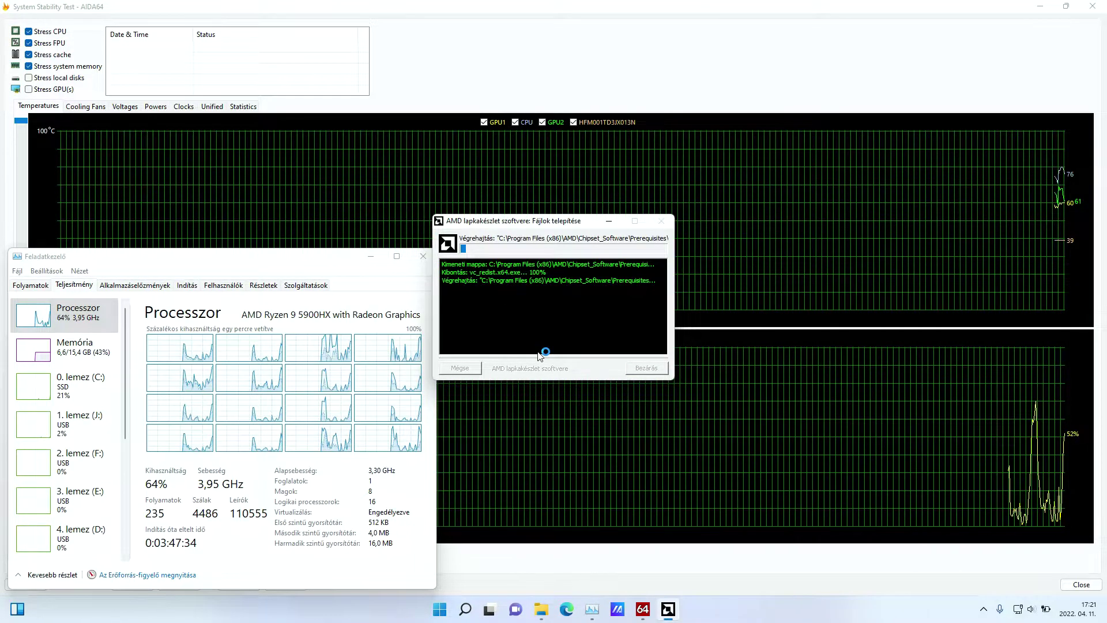
- Open Windows Security to look over its protection overview and minimize its window
{"action": "key", "text": "super"}
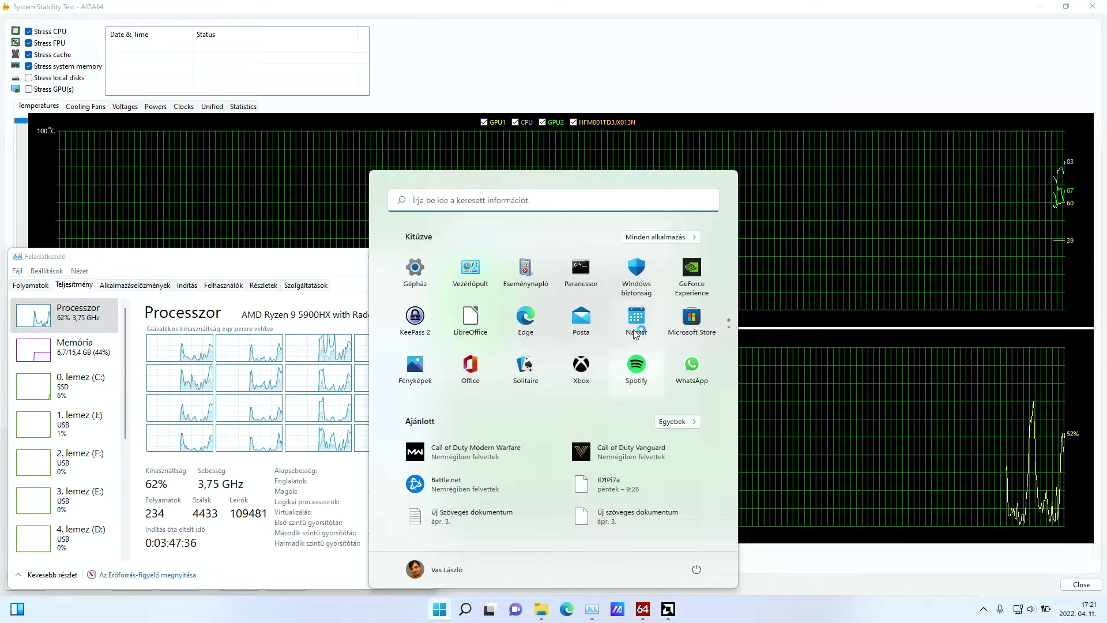
{"action": "left_click", "coordinate": [636, 280]}
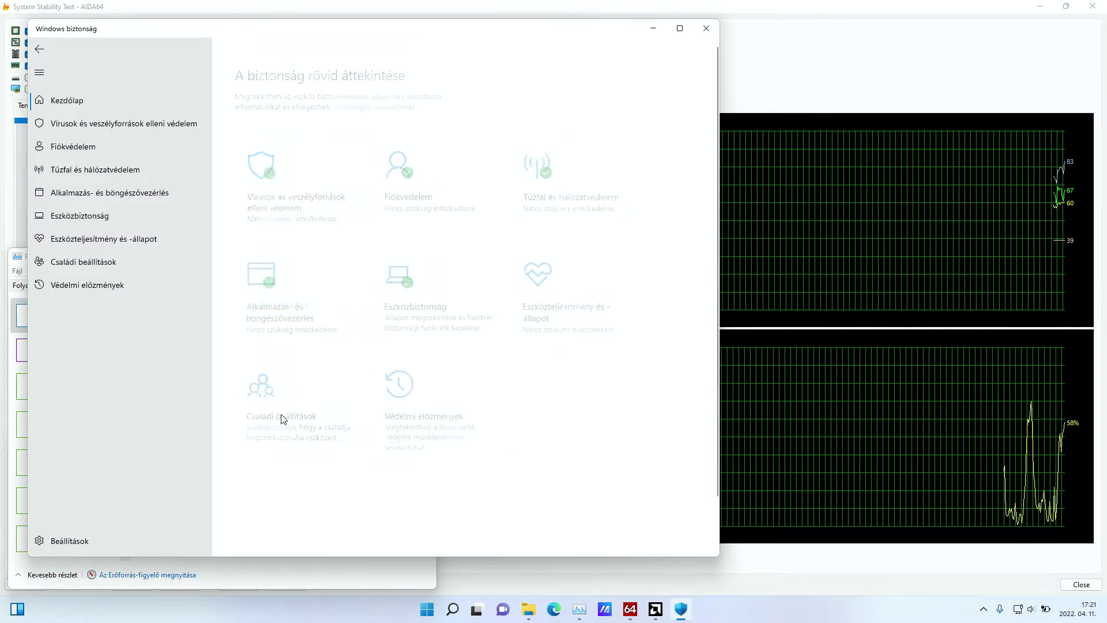
{"action": "left_click", "coordinate": [653, 28]}
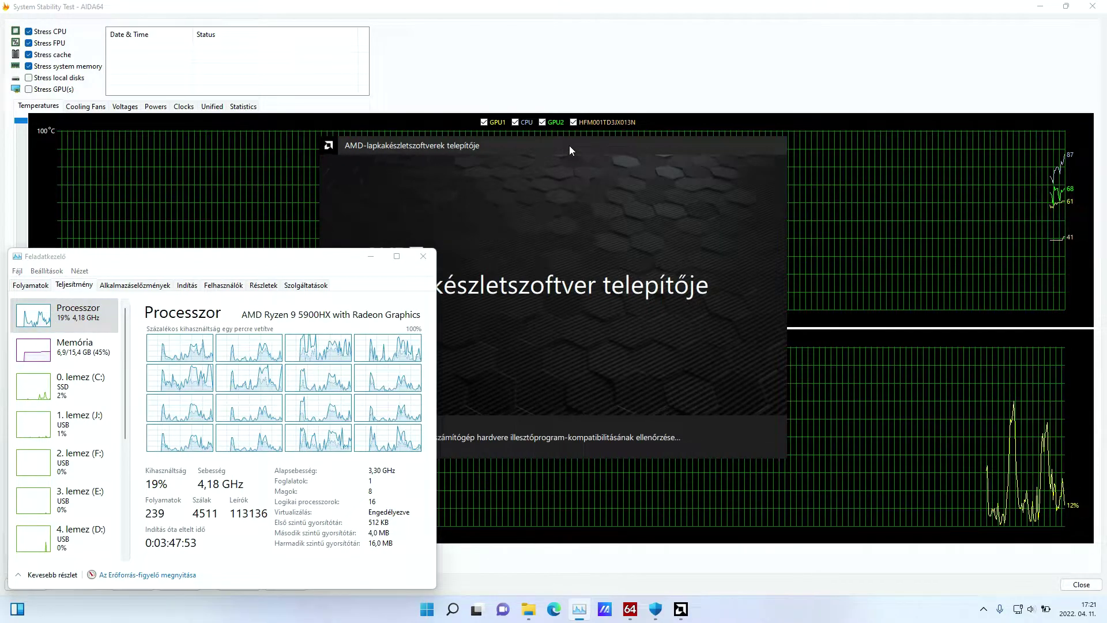
- Check the processor load in Task Manager while the AMD installer examines the hardware, keeping Task Manager minimized otherwise
{"action": "left_click", "coordinate": [371, 257]}
{"action": "left_click", "coordinate": [510, 434]}
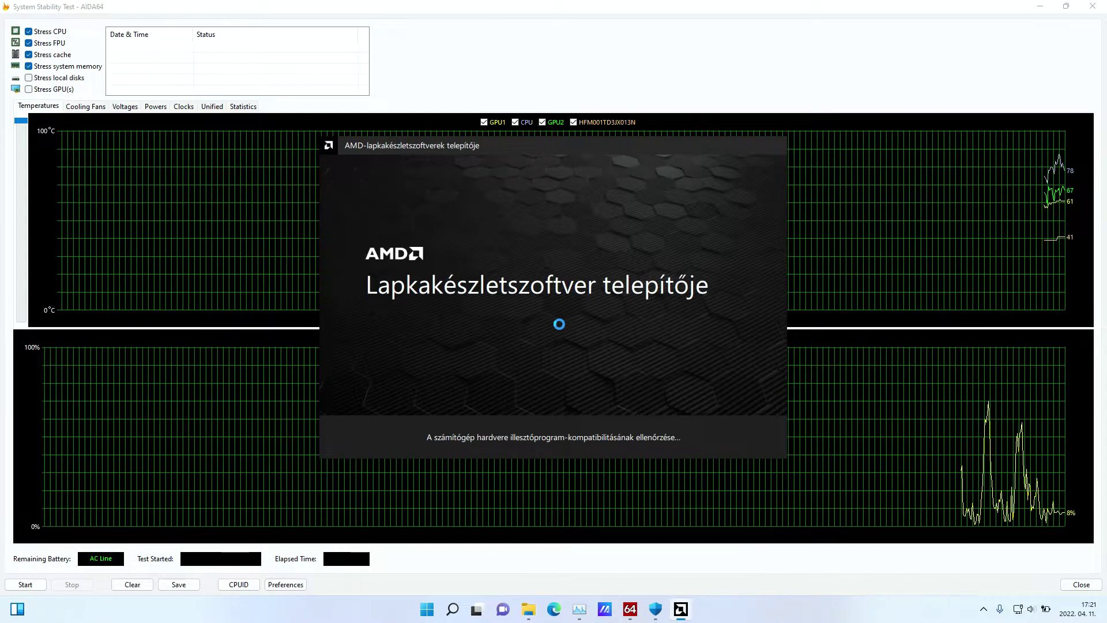
{"action": "left_click", "coordinate": [579, 609]}
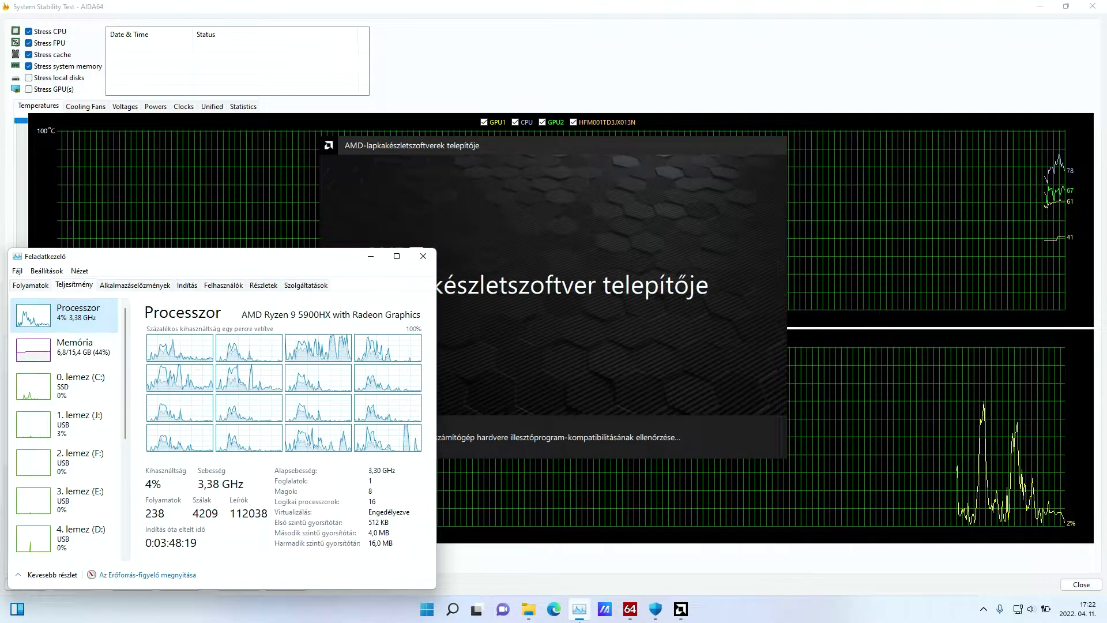
{"action": "left_click", "coordinate": [579, 609]}
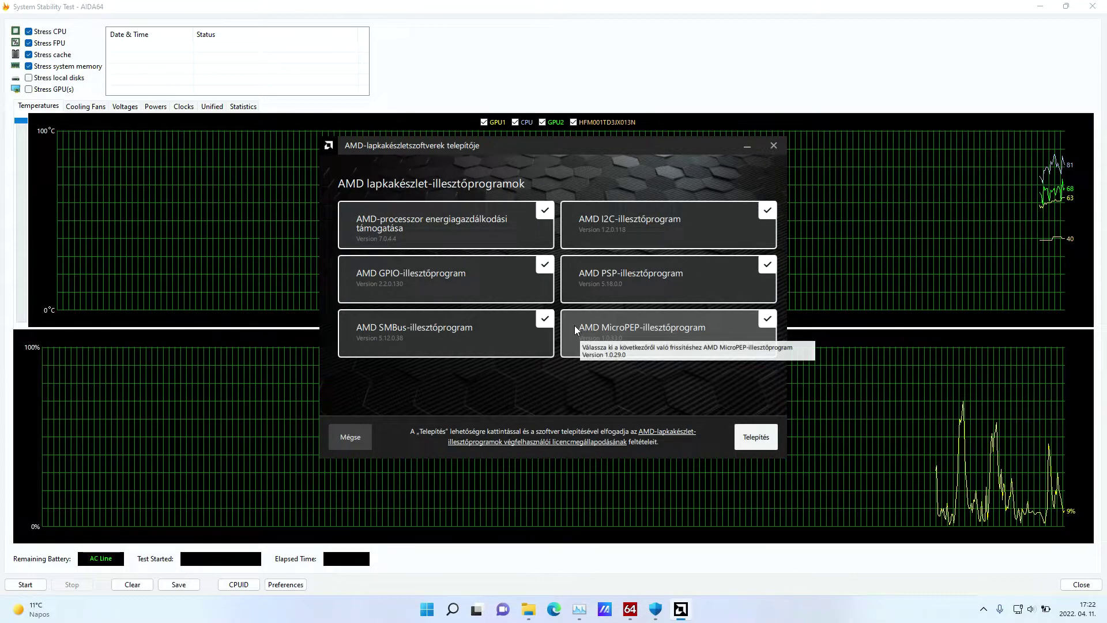
- Start DUMo to check the installed drivers and highlight the AMD PSP 10.0 Device entry
{"action": "left_click", "coordinate": [426, 607]}
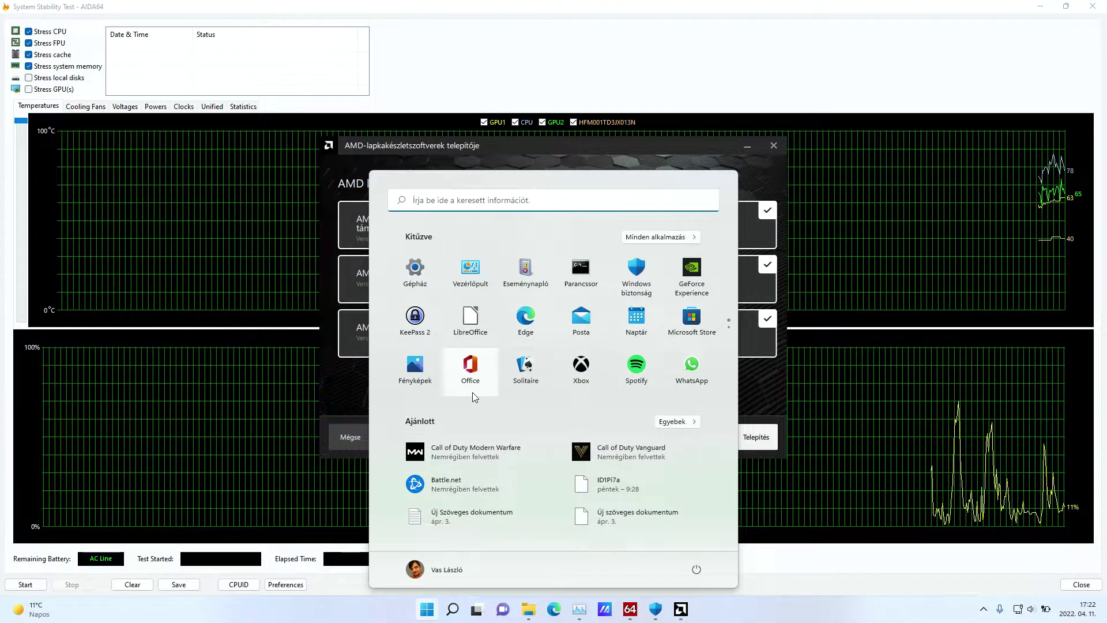
{"action": "type", "text": "dumo"}
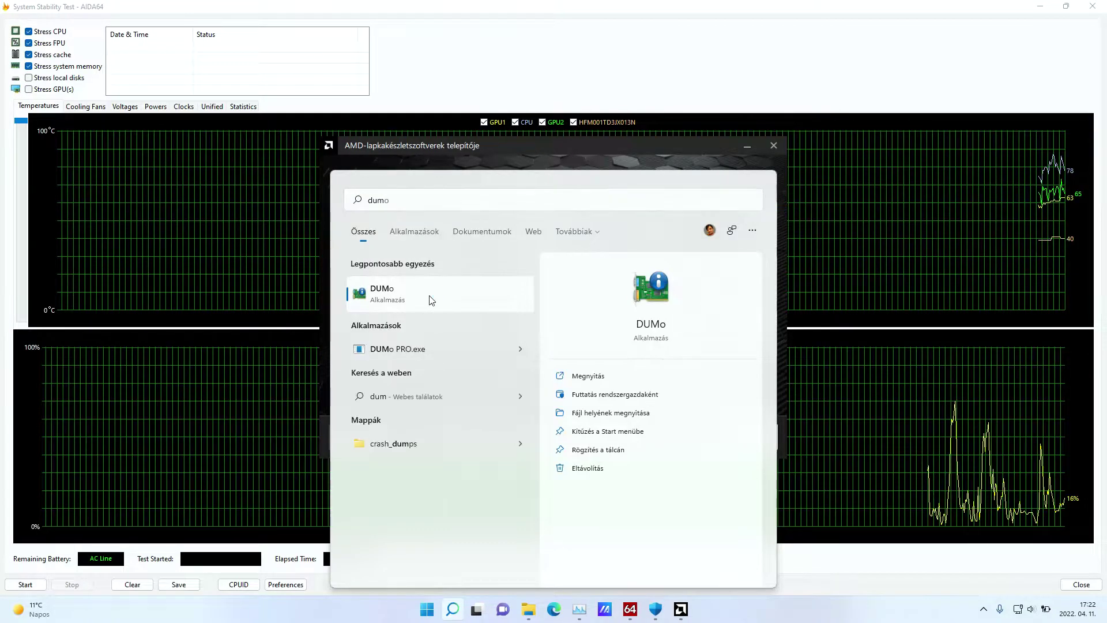
{"action": "left_click", "coordinate": [430, 300]}
{"action": "left_click", "coordinate": [477, 397]}
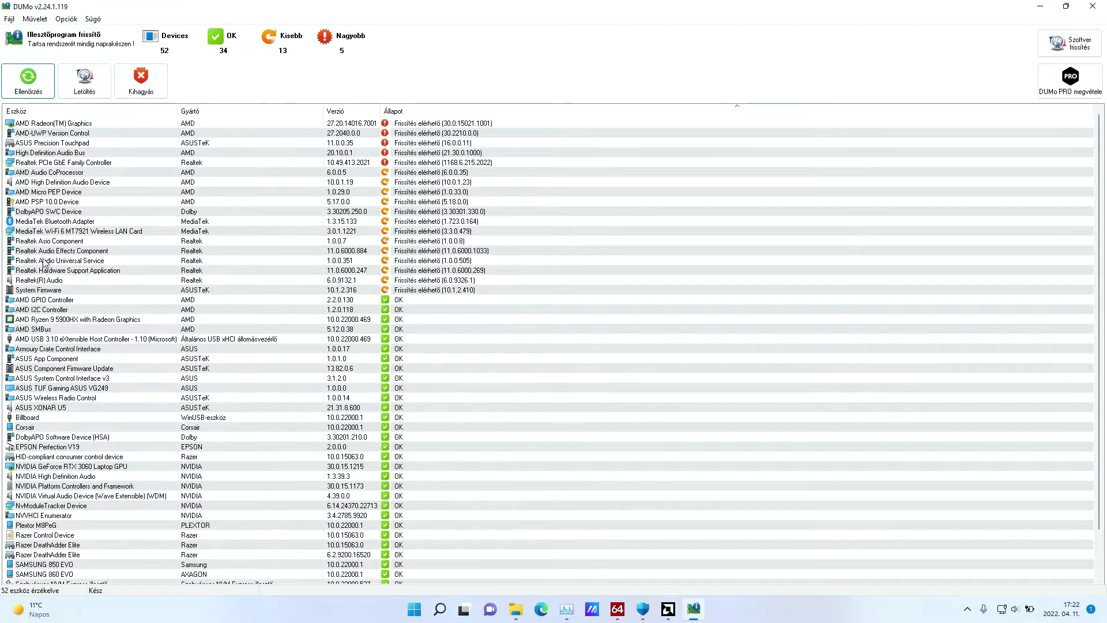
{"action": "left_click", "coordinate": [56, 203]}
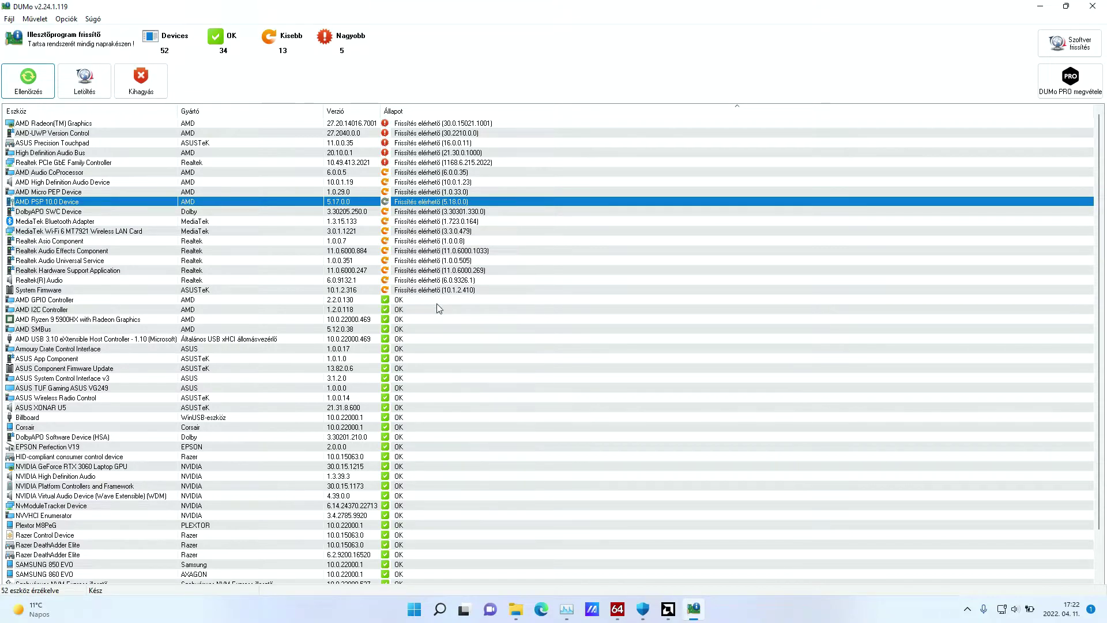
- Compare the driver versions offered by the AMD installer with DUMo's device list, highlighting the AMD SMBus entry
{"action": "left_click", "coordinate": [668, 610]}
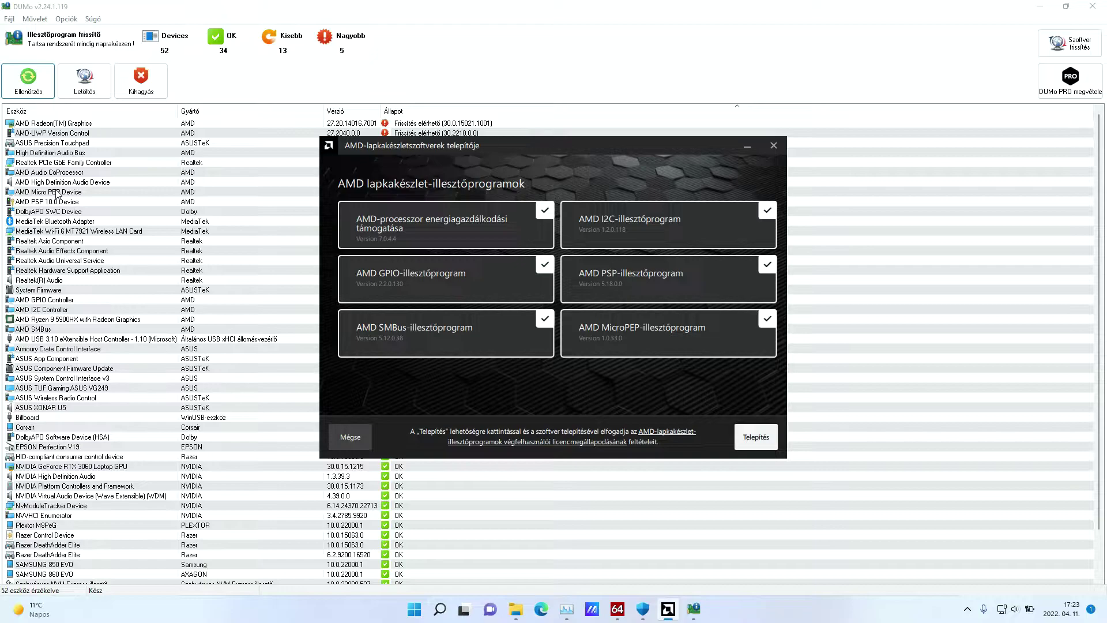
{"action": "scroll", "coordinate": [130, 421], "scroll_direction": "down", "scroll_amount": 2}
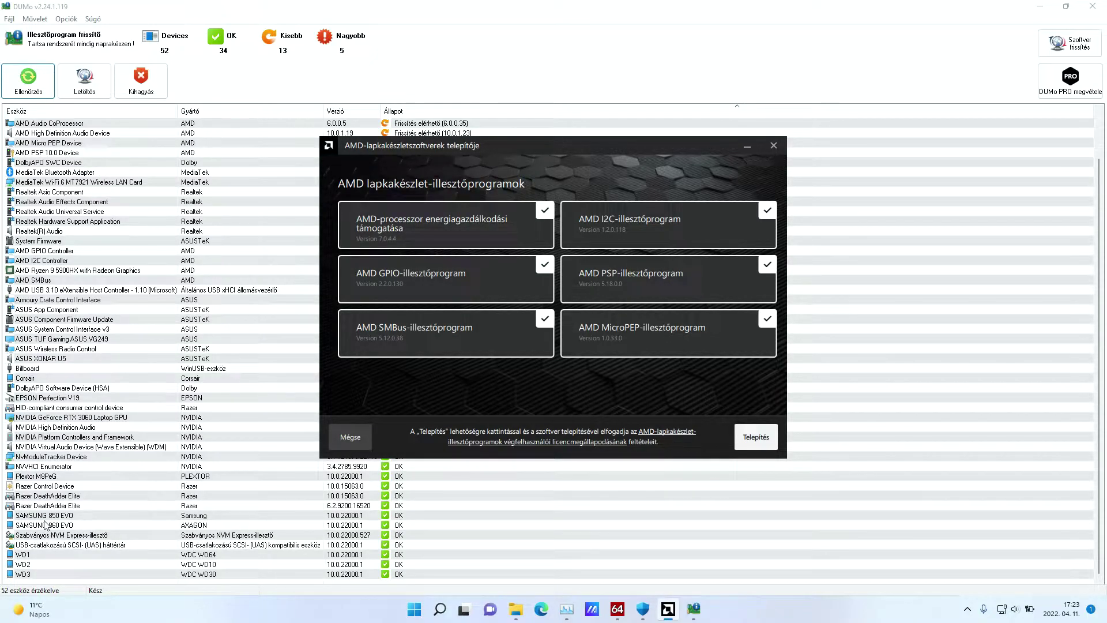
{"action": "scroll", "coordinate": [33, 453], "scroll_direction": "up", "scroll_amount": 2}
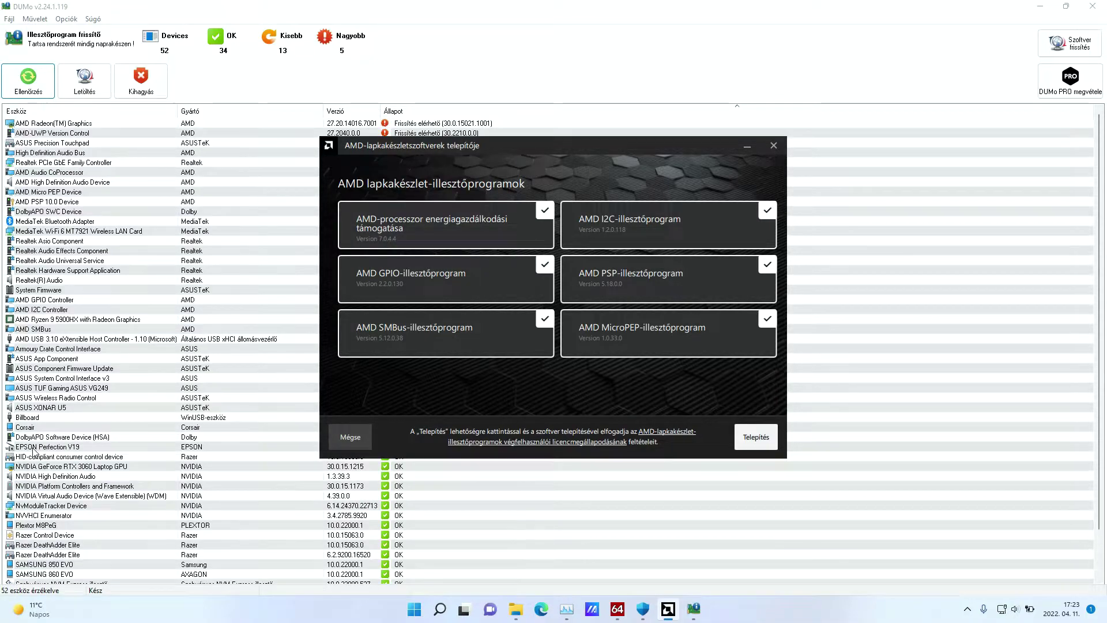
{"action": "left_click", "coordinate": [137, 330]}
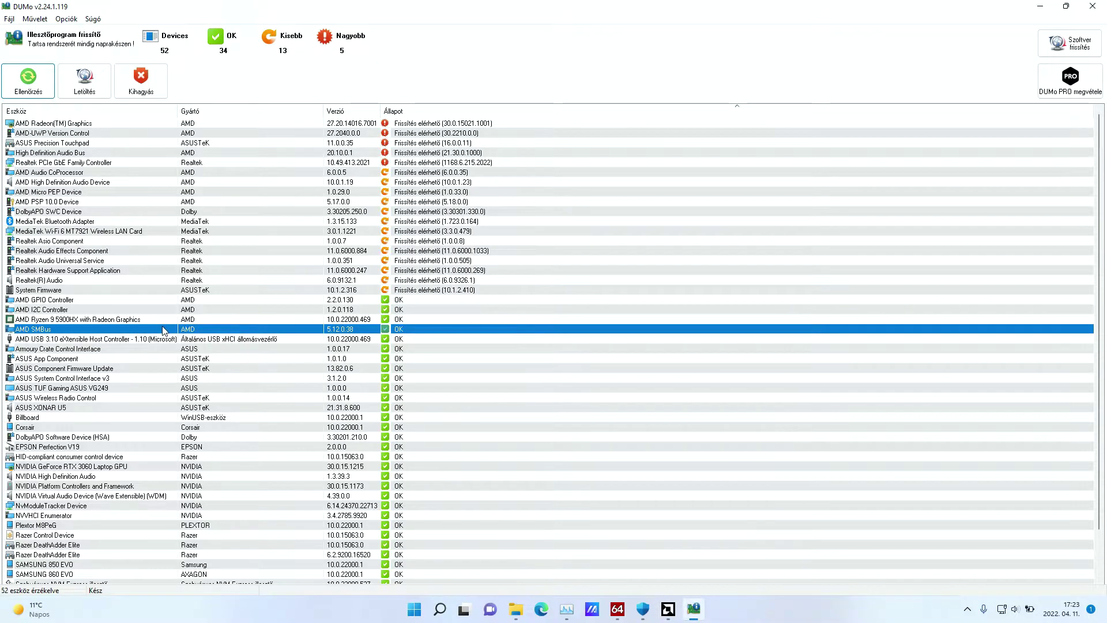
{"action": "key", "text": "alt+Tab"}
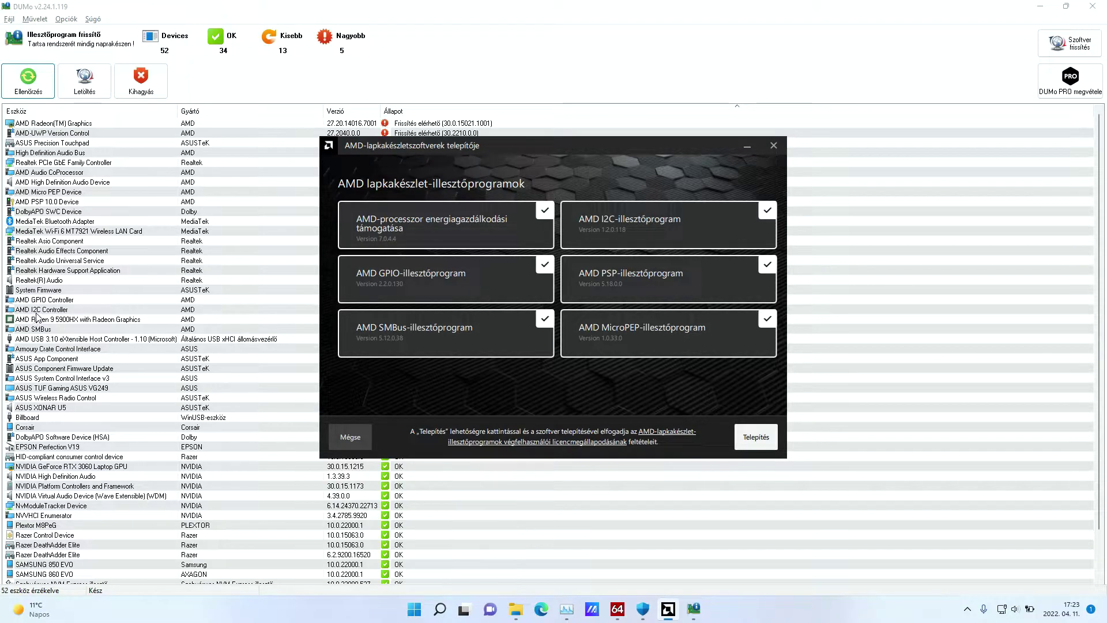
{"action": "key", "text": "alt+Tab"}
{"action": "key", "text": "alt+Tab"}
- Compare the AMD GPIO Controller and AMD I2C Controller versions in DUMo with those in the AMD installer
{"action": "mouse_move", "coordinate": [424, 324]}
{"action": "left_click", "coordinate": [80, 302]}
{"action": "left_click", "coordinate": [94, 307]}
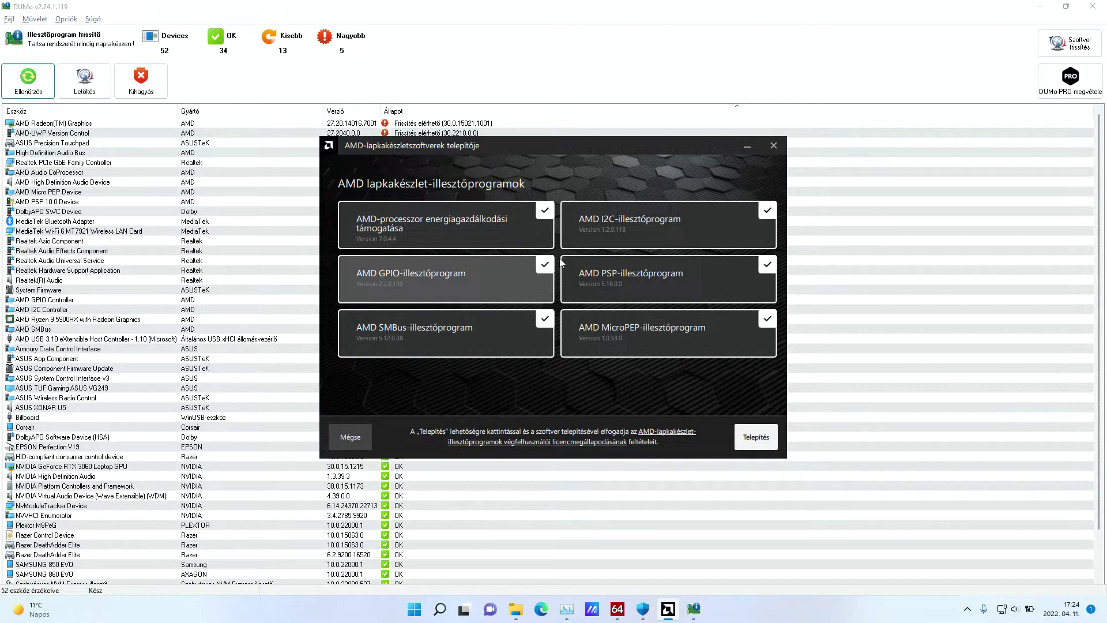
{"action": "mouse_move", "coordinate": [596, 233]}
{"action": "left_click", "coordinate": [242, 299]}
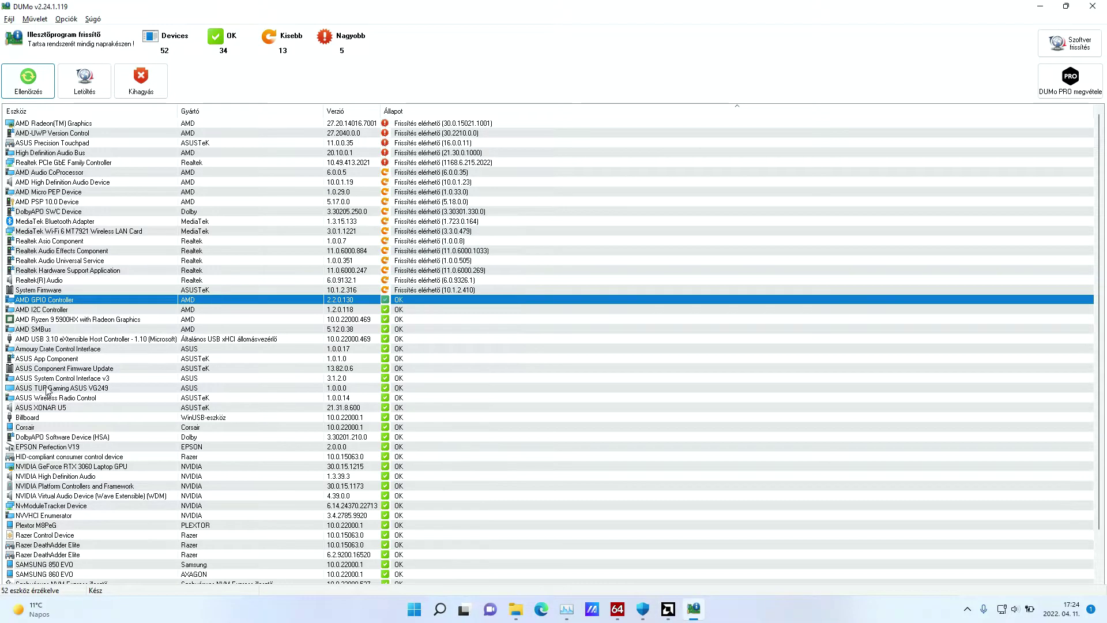
{"action": "key", "text": "alt+Tab"}
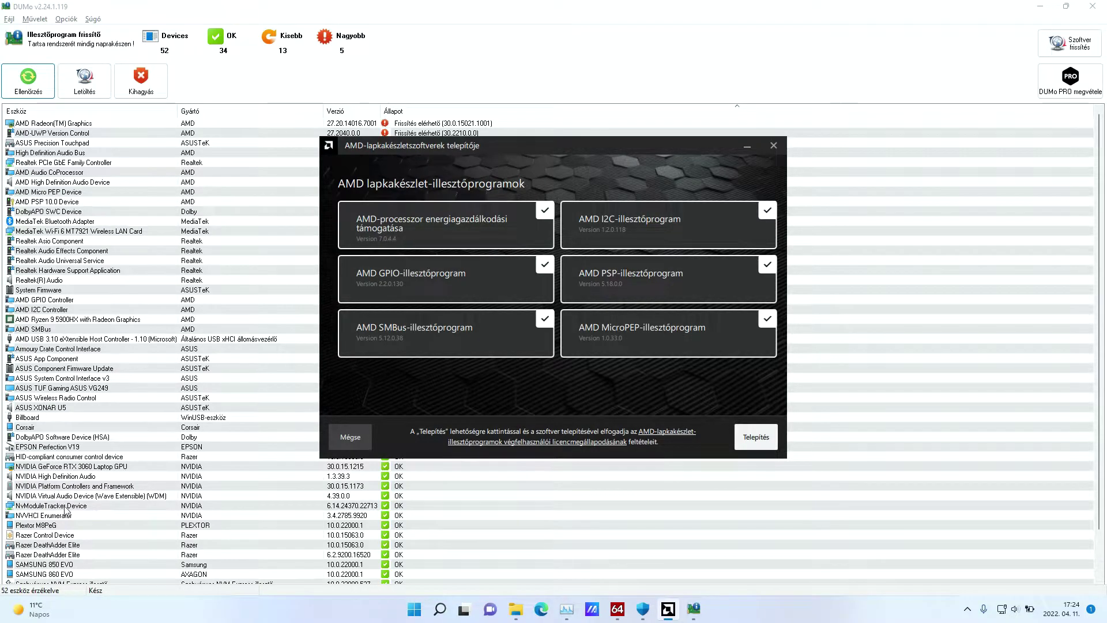
- Look through DUMo's device list and compare the AMD Micro PEP Device version with the installer's
{"action": "scroll", "coordinate": [67, 510], "scroll_direction": "down", "scroll_amount": 2}
{"action": "scroll", "coordinate": [72, 522], "scroll_direction": "up", "scroll_amount": 2}
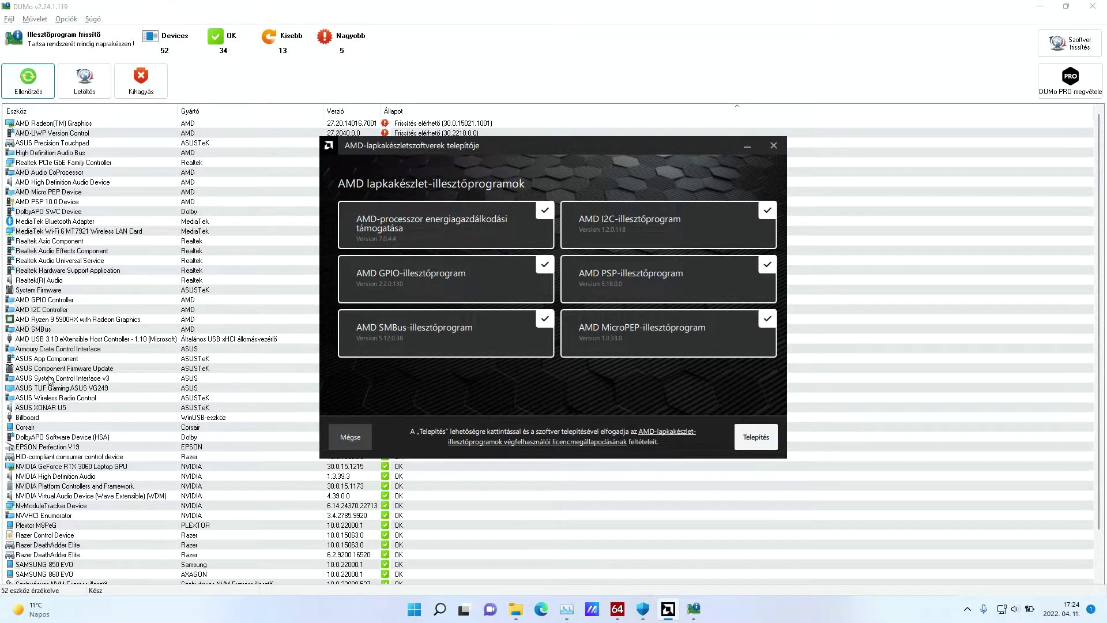
{"action": "left_click", "coordinate": [69, 195]}
{"action": "key", "text": "alt+Tab"}
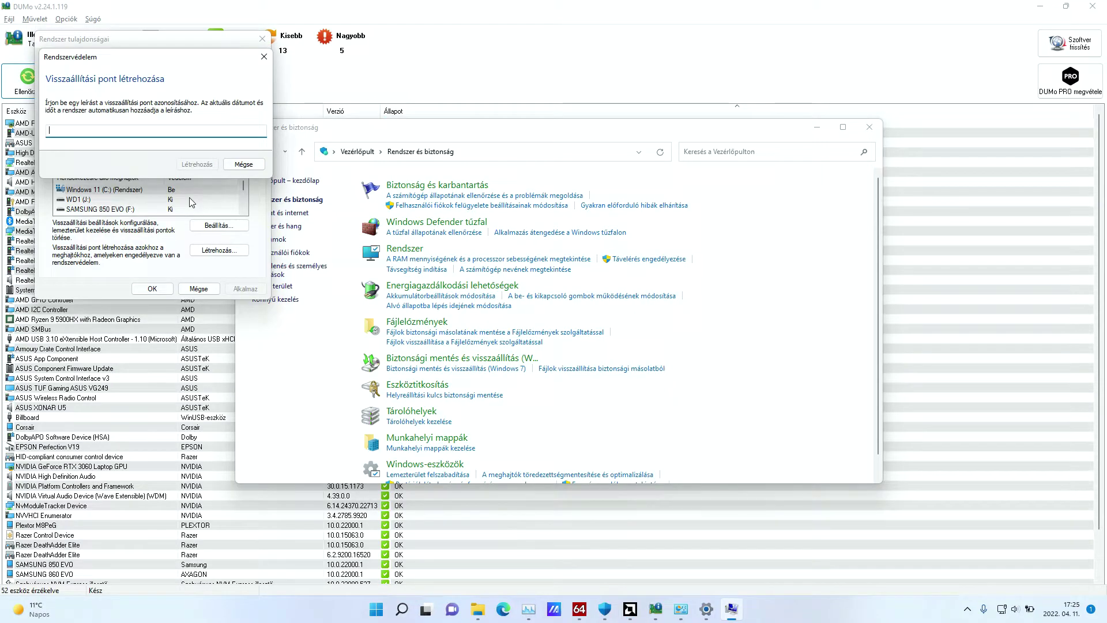
- Create a named system restore point and close the Control Panel and System Properties windows
{"action": "type", "text": "Ch"}
{"action": "key", "text": "BackSpace"}
{"action": "left_click", "coordinate": [195, 165]}
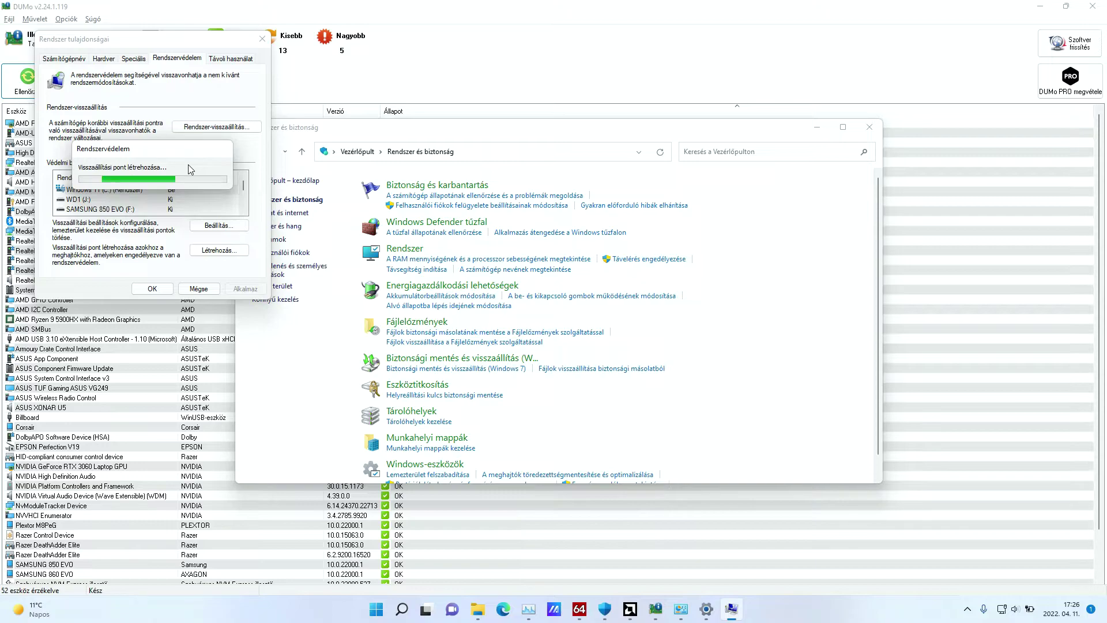
{"action": "left_click", "coordinate": [871, 129]}
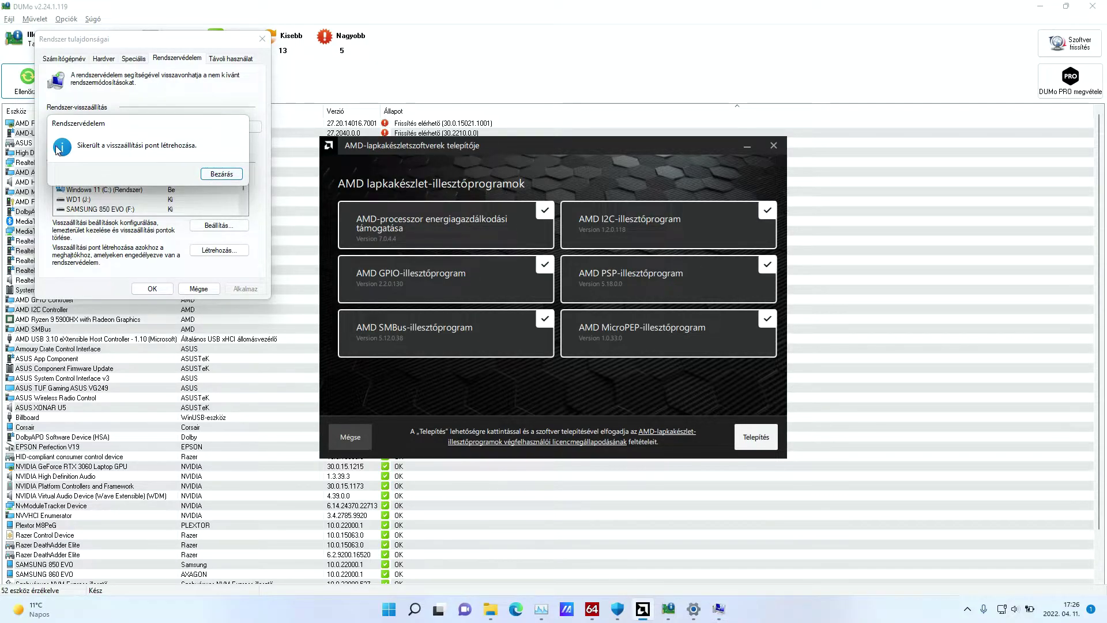
{"action": "left_click", "coordinate": [221, 173]}
{"action": "left_click", "coordinate": [152, 288]}
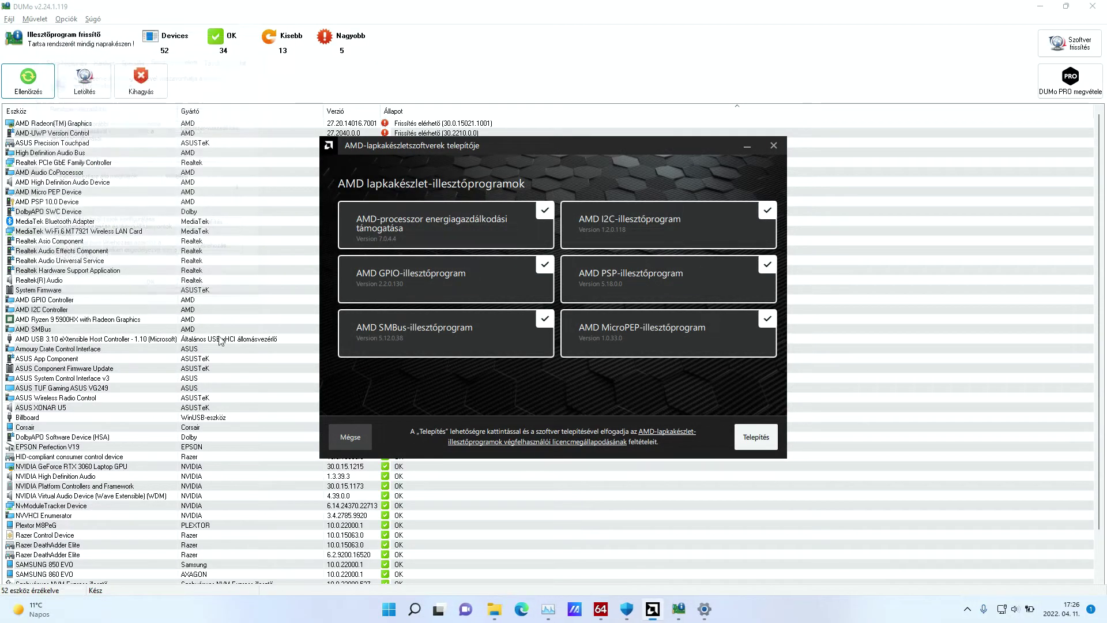
- Install all six selected AMD chipset drivers, view the installation summary and close it
{"action": "left_click", "coordinate": [753, 439]}
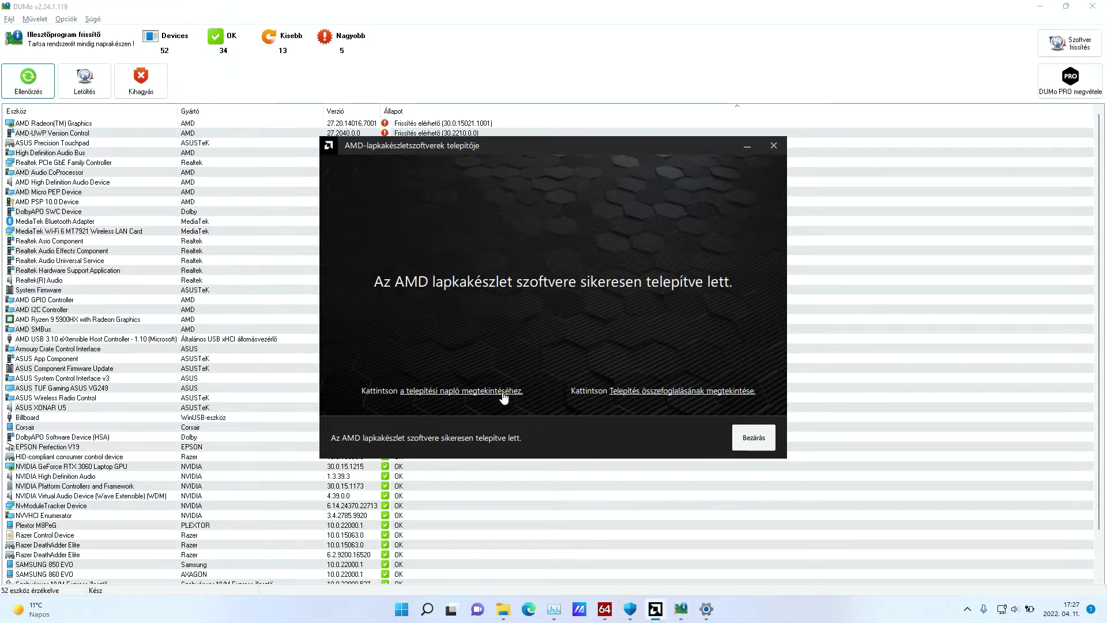
{"action": "left_click", "coordinate": [633, 391]}
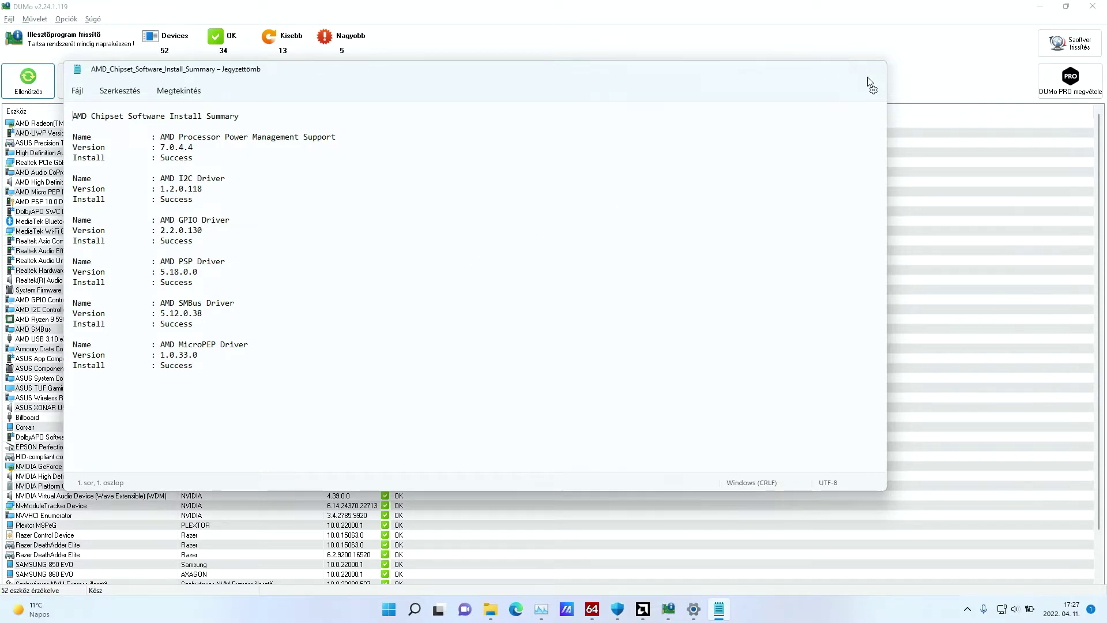
{"action": "left_click", "coordinate": [874, 69]}
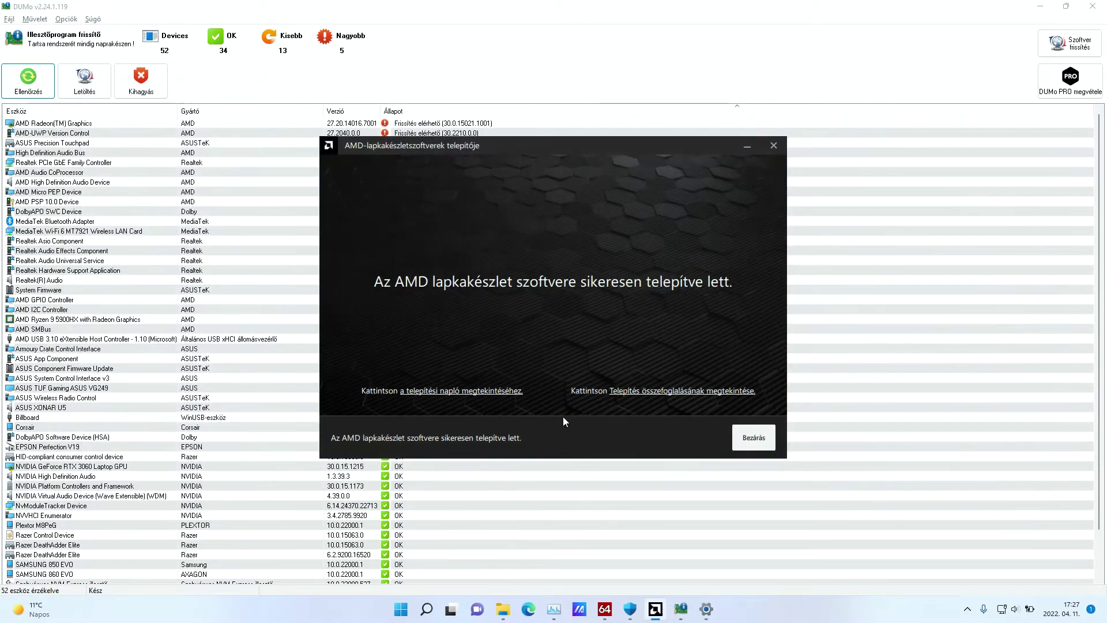
- Look through the AMD chipset installation log, close it and exit the installer
{"action": "left_click", "coordinate": [460, 398]}
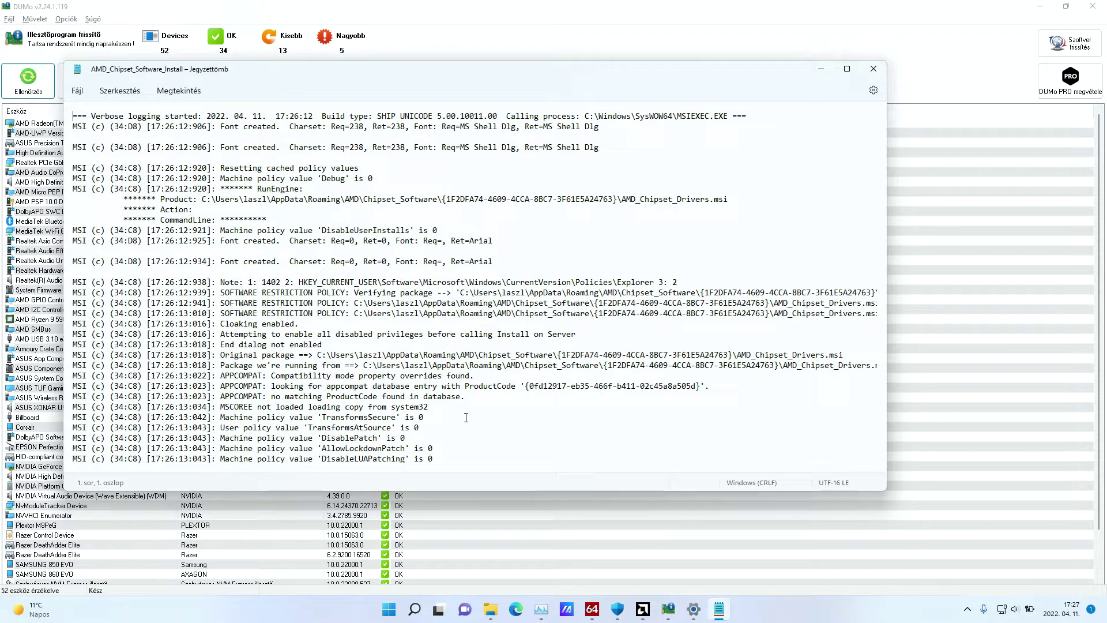
{"action": "scroll", "coordinate": [476, 433], "scroll_direction": "down", "scroll_amount": 10}
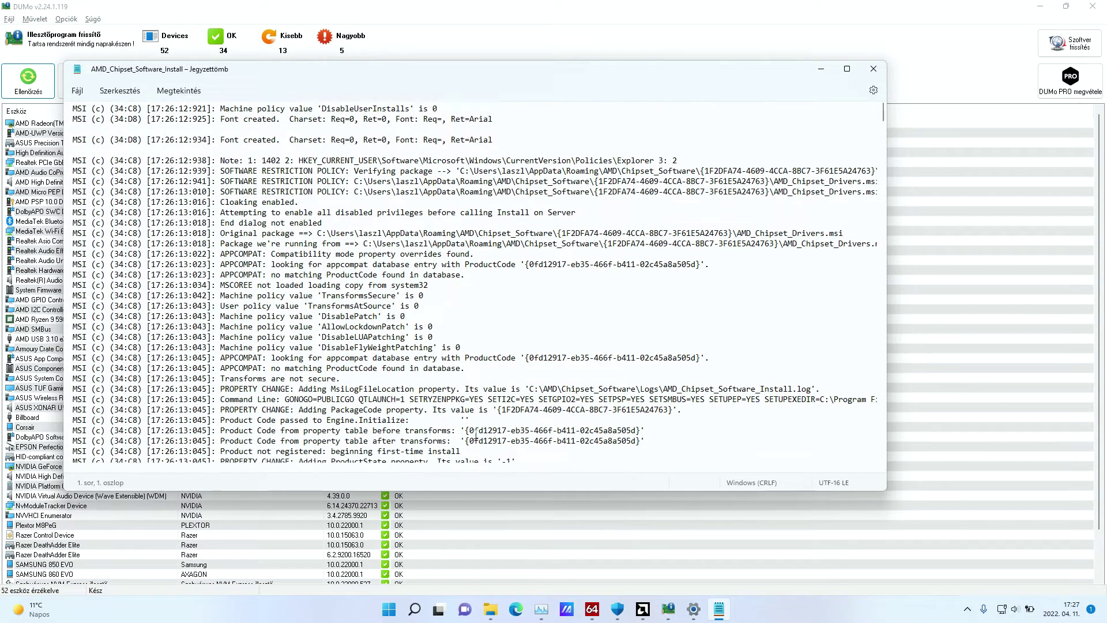
{"action": "left_click", "coordinate": [874, 69]}
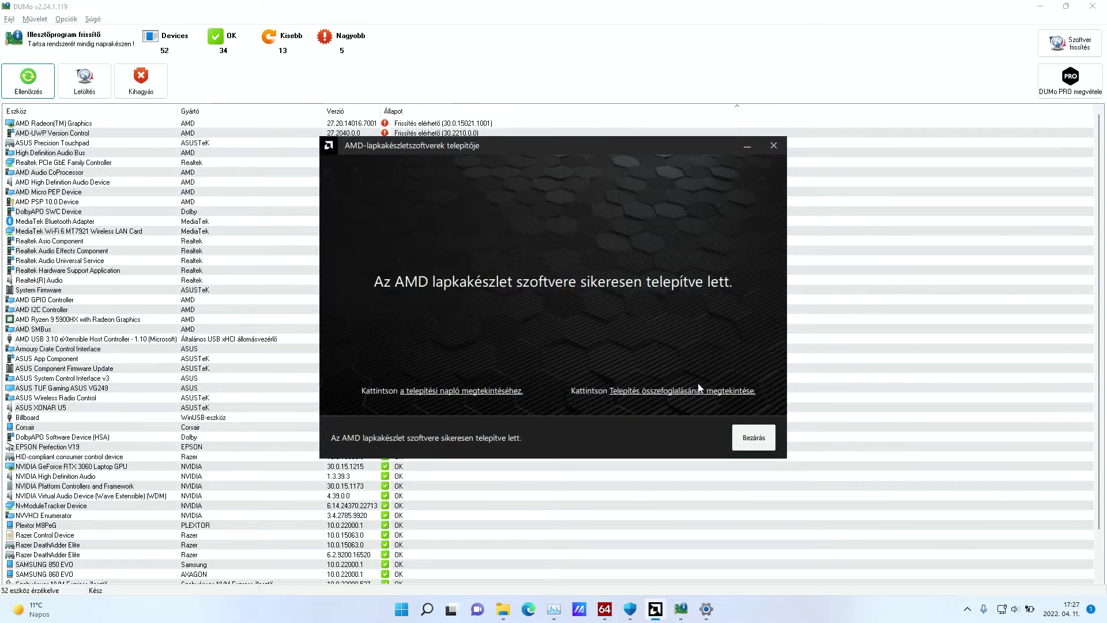
{"action": "left_click", "coordinate": [754, 437]}
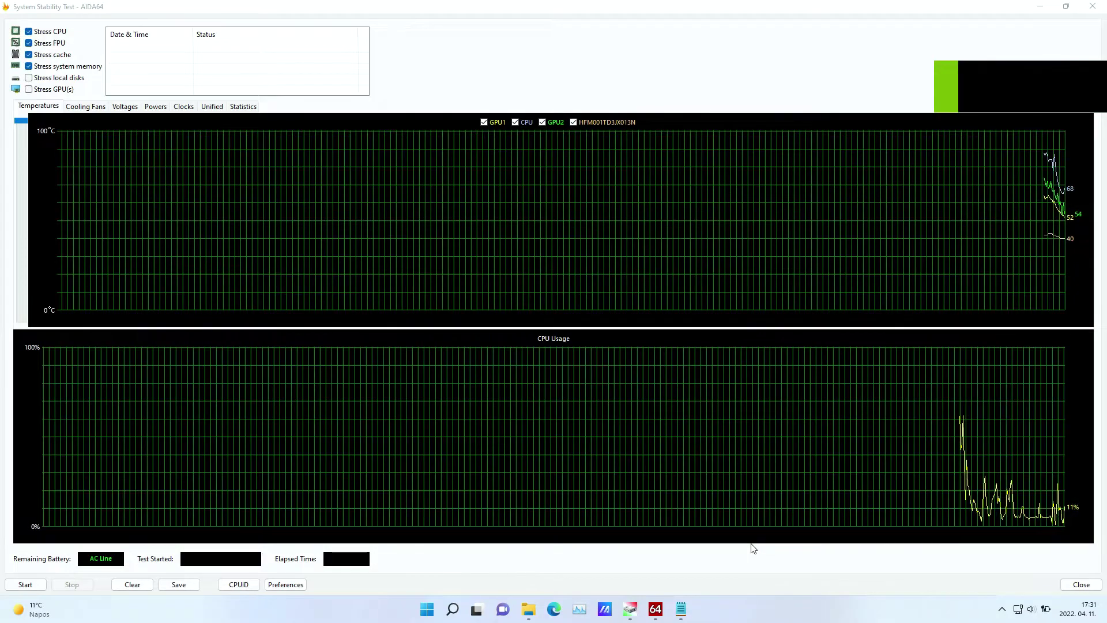
- Open Device Manager and move its window aside over the AIDA64 stability test
{"action": "right_click", "coordinate": [428, 610]}
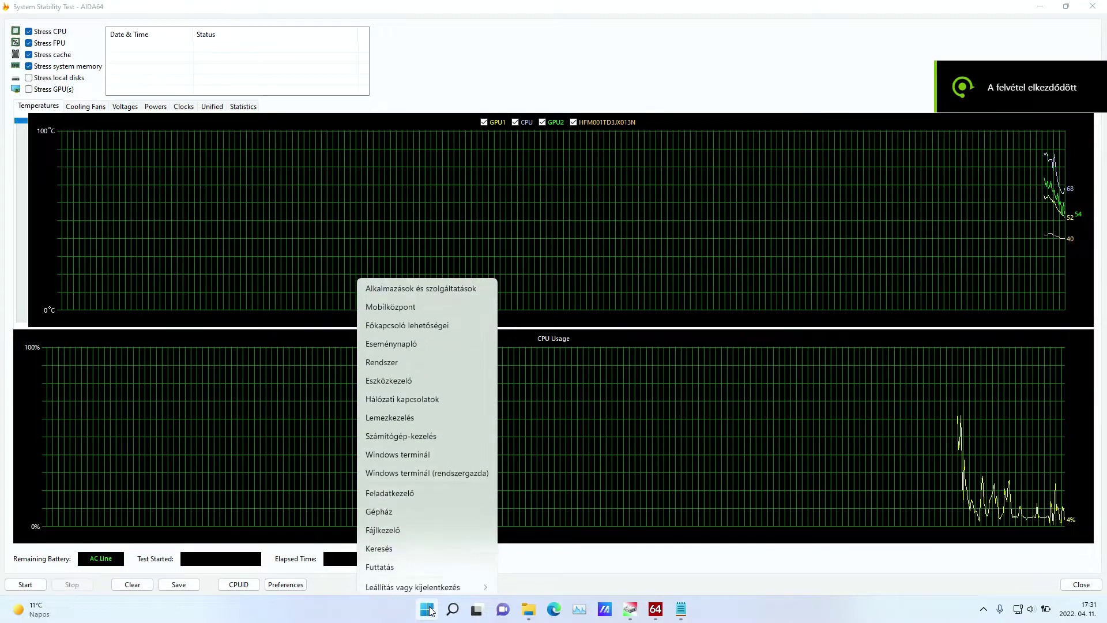
{"action": "left_click", "coordinate": [399, 357]}
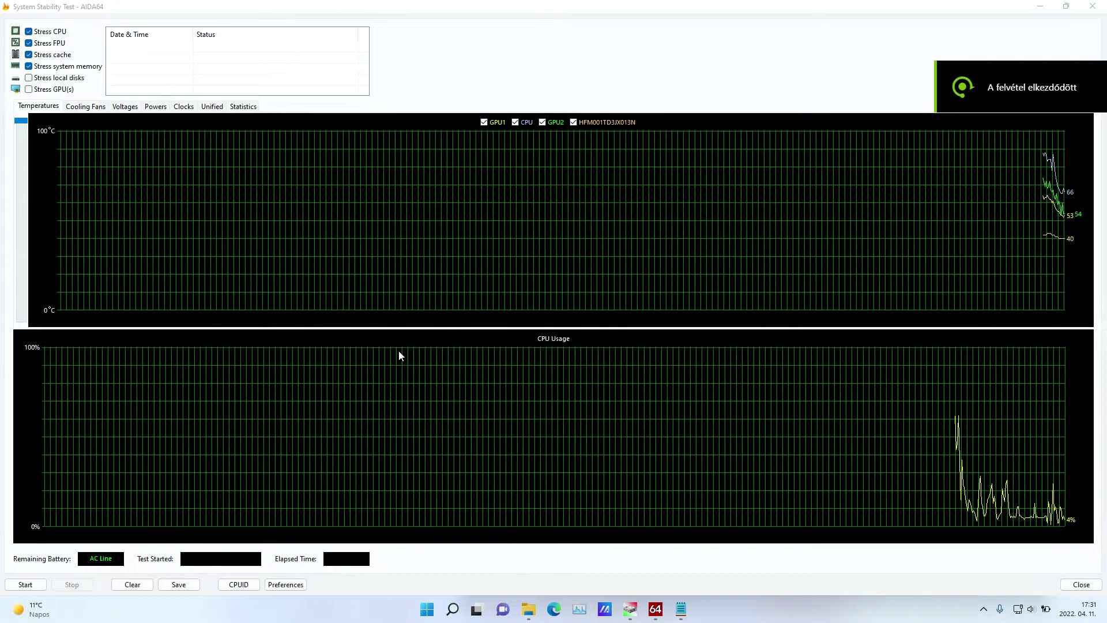
{"action": "left_click_drag", "start_coordinate": [291, 37], "coordinate": [845, 207]}
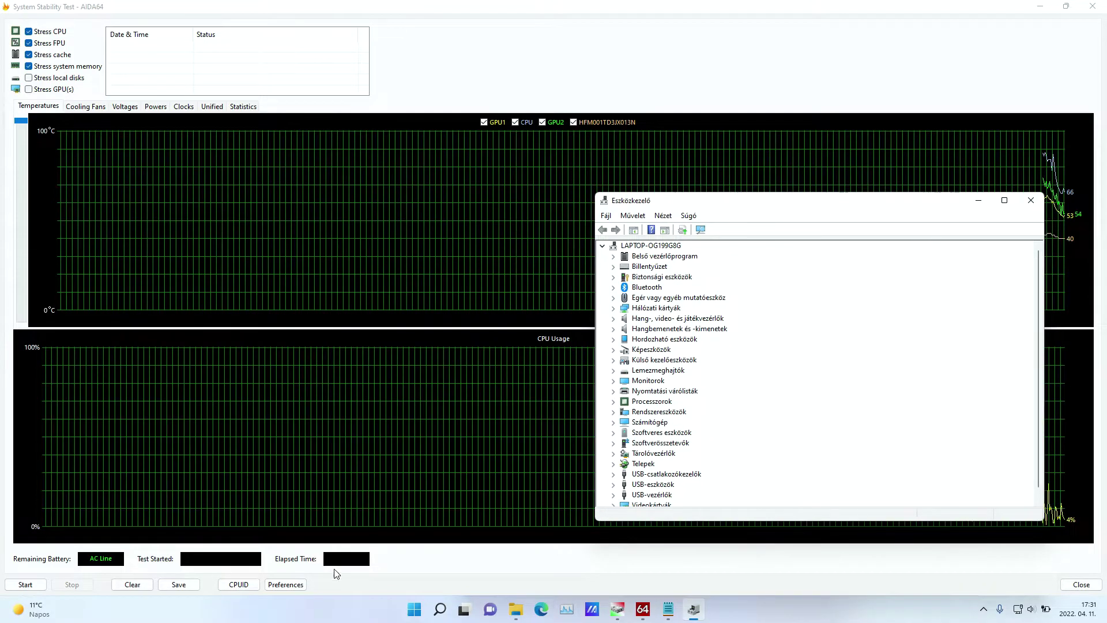
- Launch DUMo, allow it to make changes to the device, and review the AMD entries in its driver list
{"action": "left_click", "coordinate": [414, 610]}
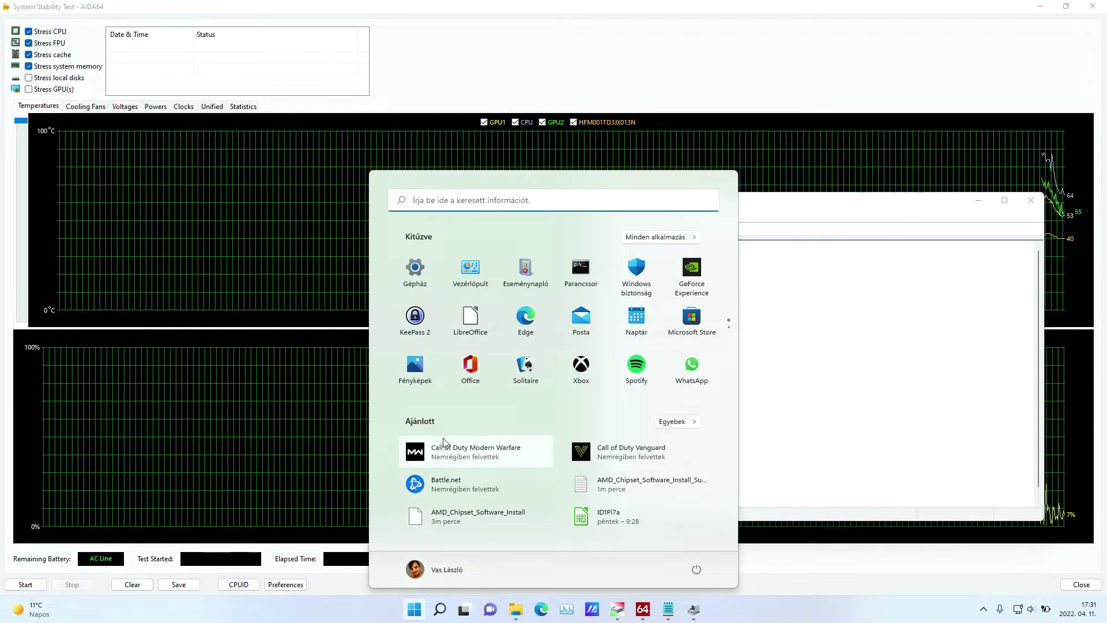
{"action": "type", "text": "dumo"}
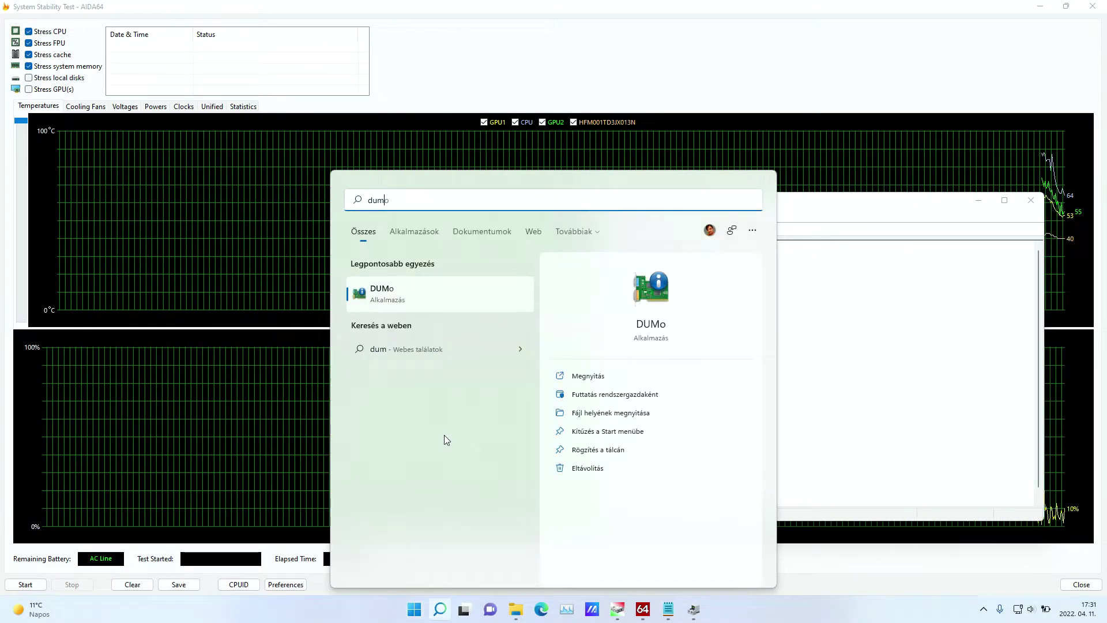
{"action": "left_click", "coordinate": [413, 305]}
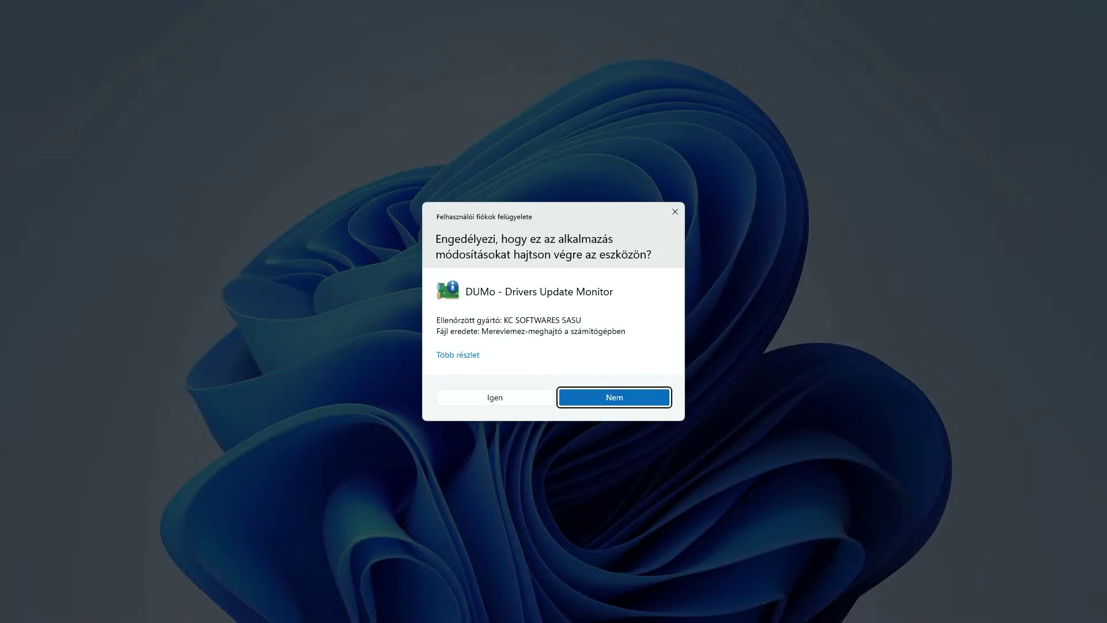
{"action": "left_click", "coordinate": [482, 396]}
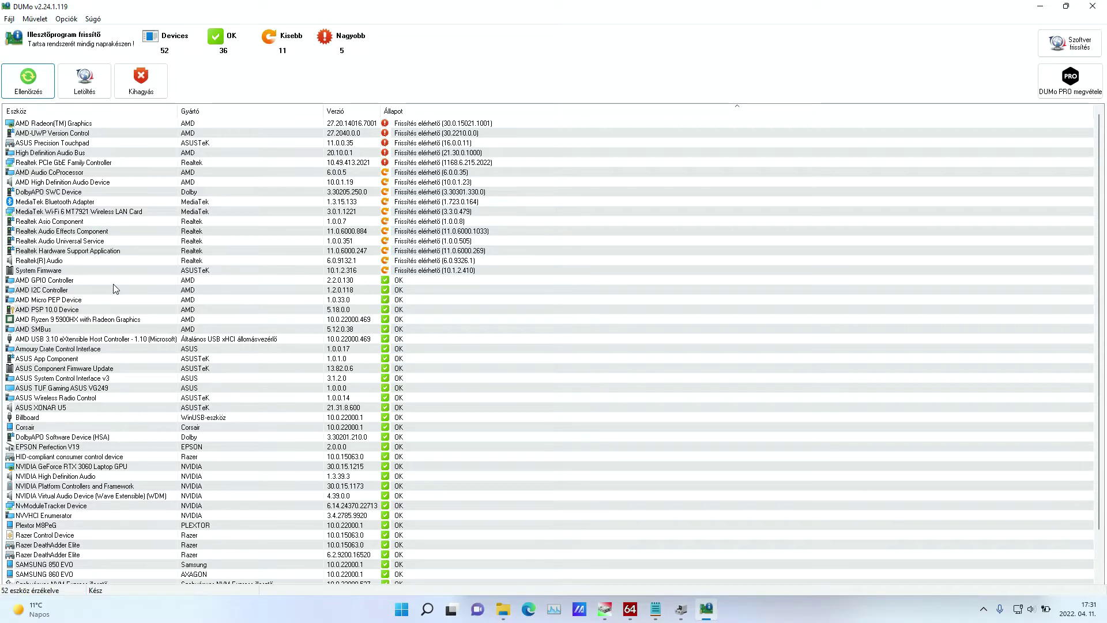
{"action": "left_click", "coordinate": [80, 263]}
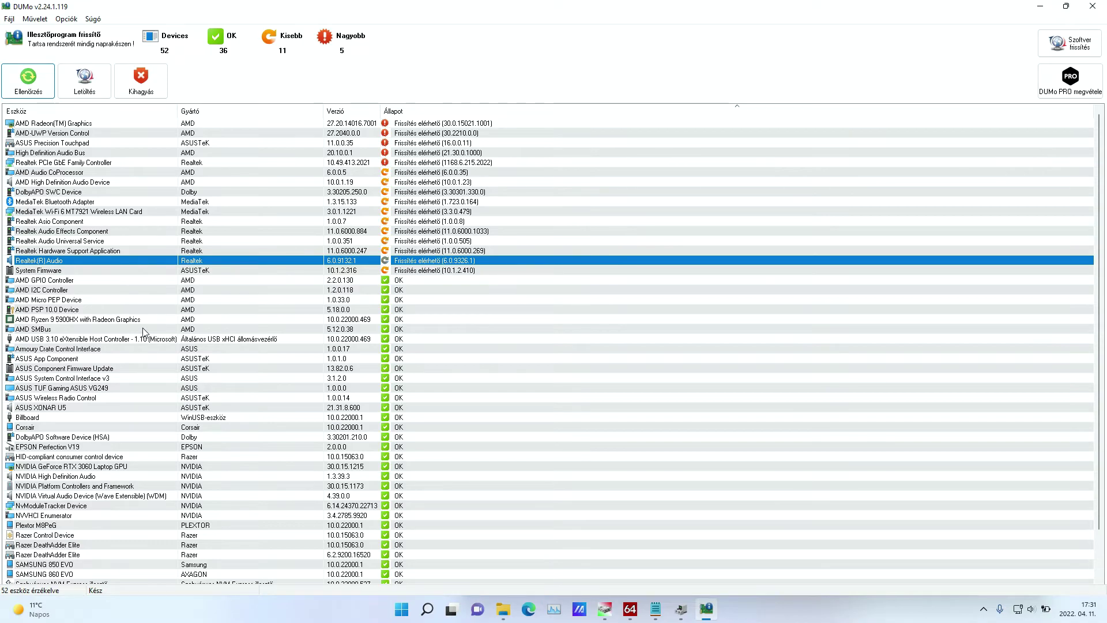
{"action": "left_click", "coordinate": [102, 310]}
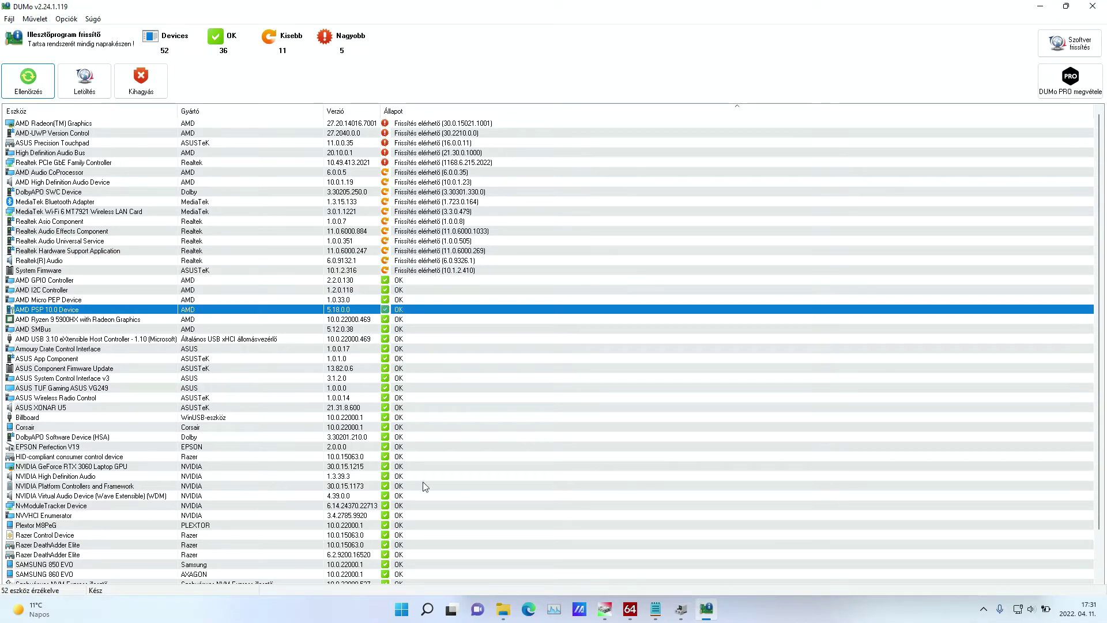
- Switch to Device Manager and check the driver date and version of the AMD PSP 10.0 Device under the security devices
{"action": "left_click", "coordinate": [681, 609]}
{"action": "left_click", "coordinate": [613, 277]}
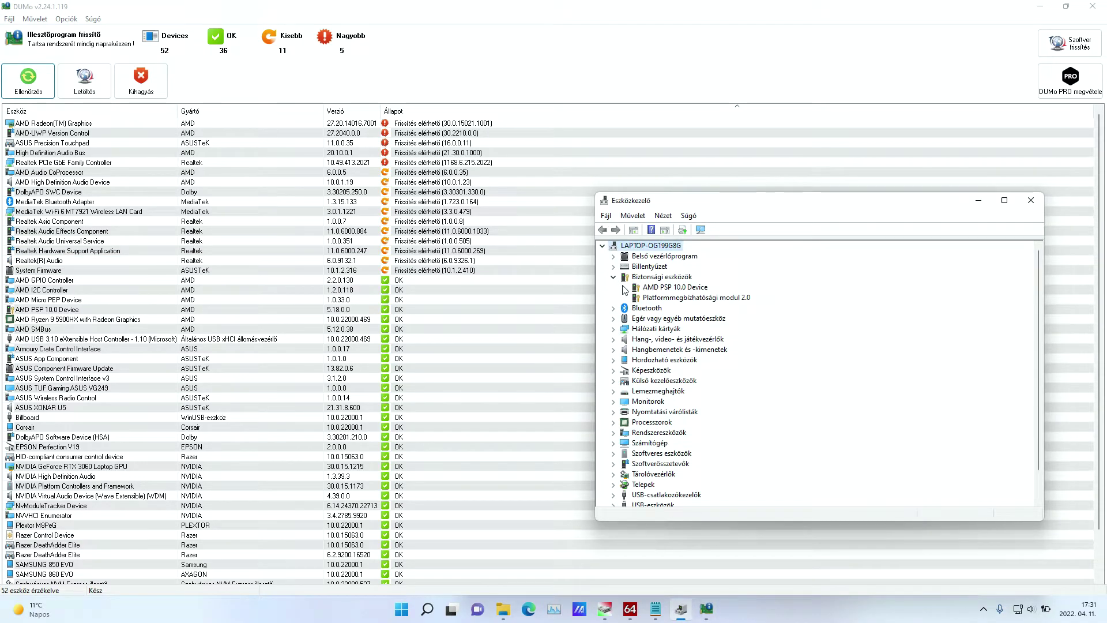
{"action": "right_click", "coordinate": [654, 288]}
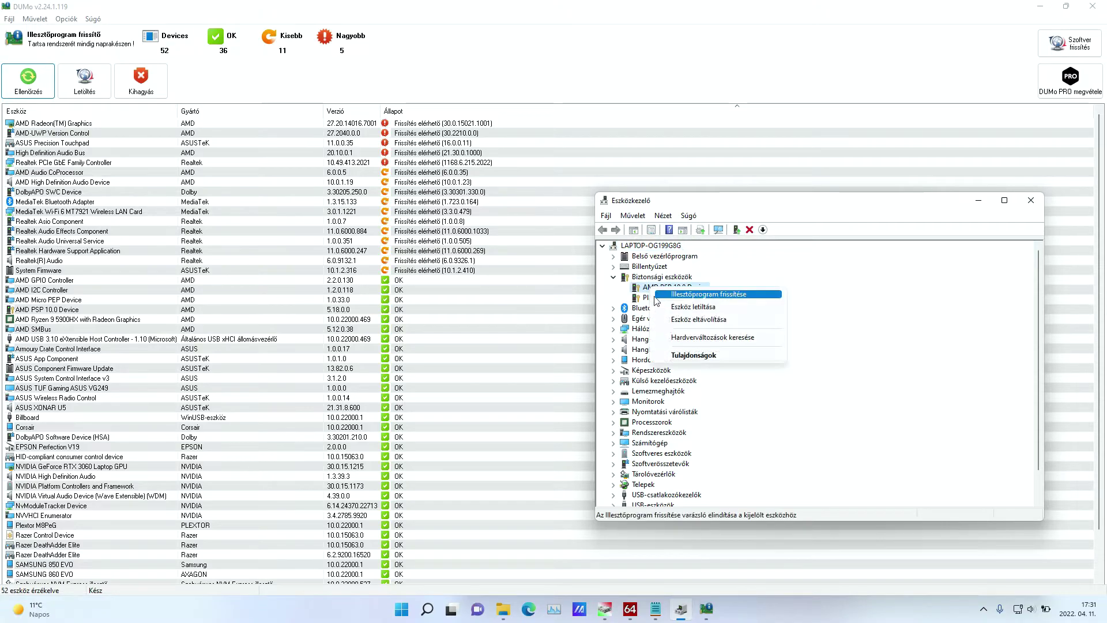
{"action": "left_click", "coordinate": [694, 355]}
{"action": "left_click", "coordinate": [811, 263]}
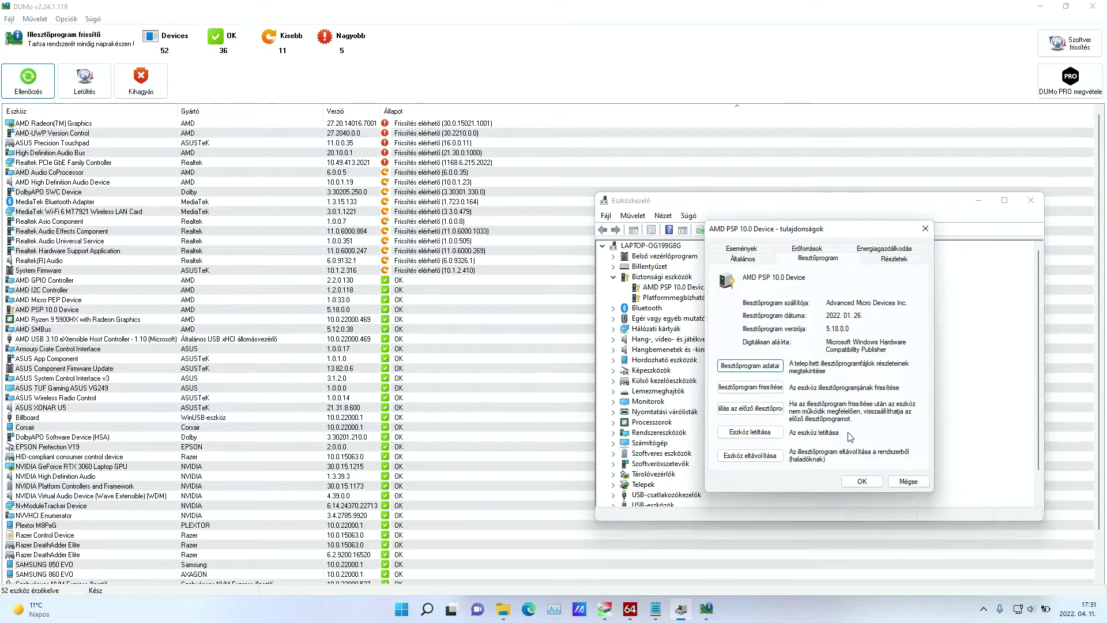
{"action": "left_click", "coordinate": [861, 481]}
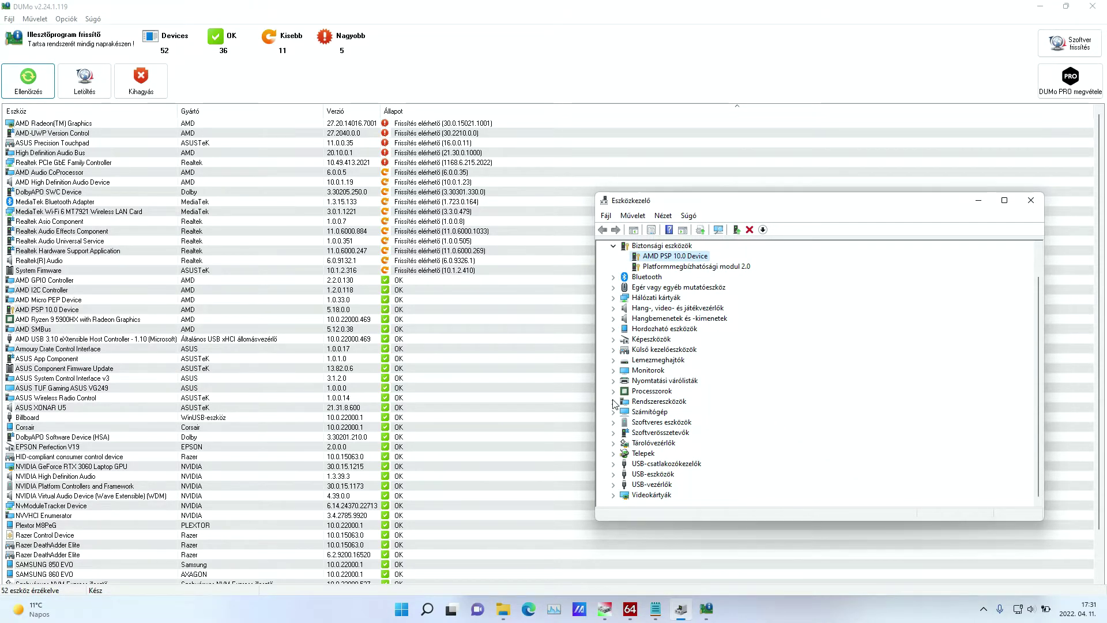
- Expand the system devices category and check the driver date and version of the AMD GPIO Controller
{"action": "left_click", "coordinate": [613, 432]}
{"action": "left_click", "coordinate": [681, 310]}
{"action": "right_click", "coordinate": [681, 310]}
{"action": "left_click", "coordinate": [715, 366]}
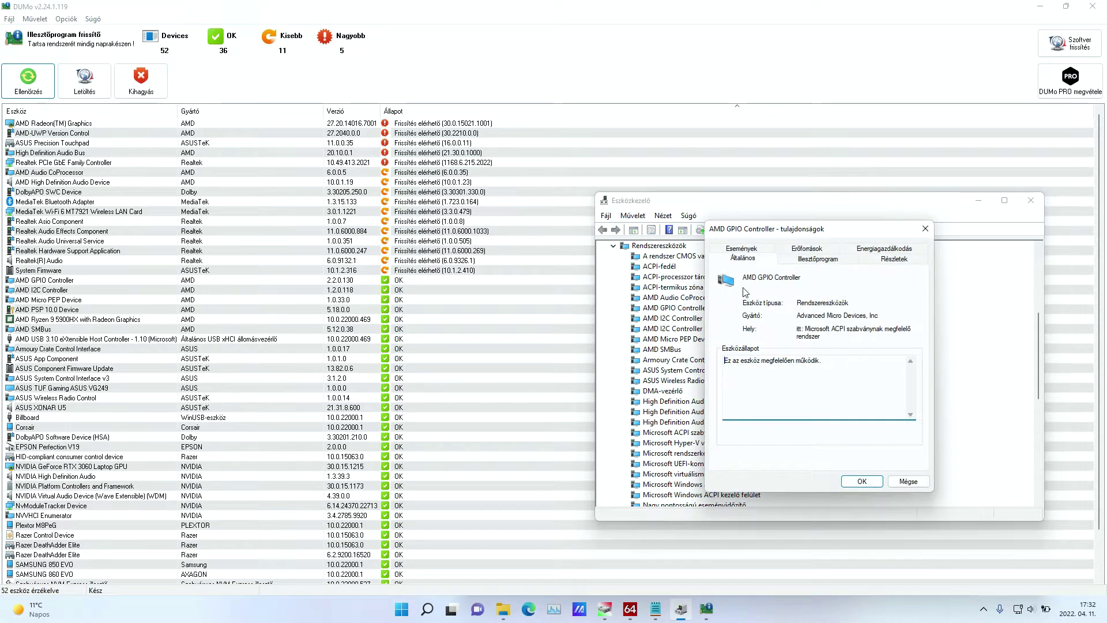
{"action": "left_click", "coordinate": [806, 259]}
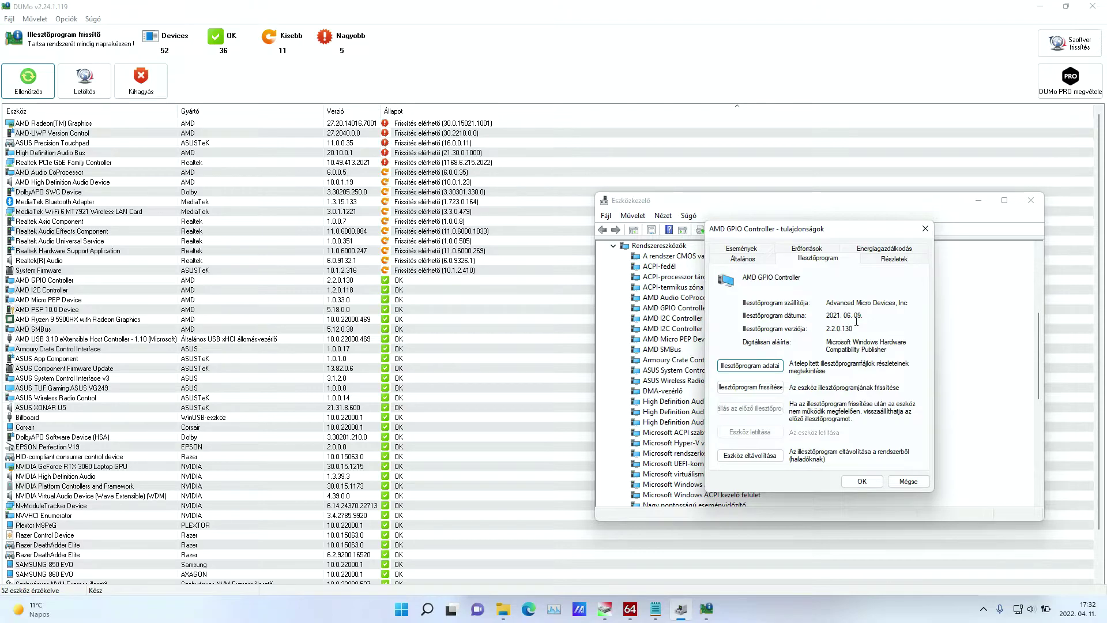
{"action": "left_click", "coordinate": [862, 481]}
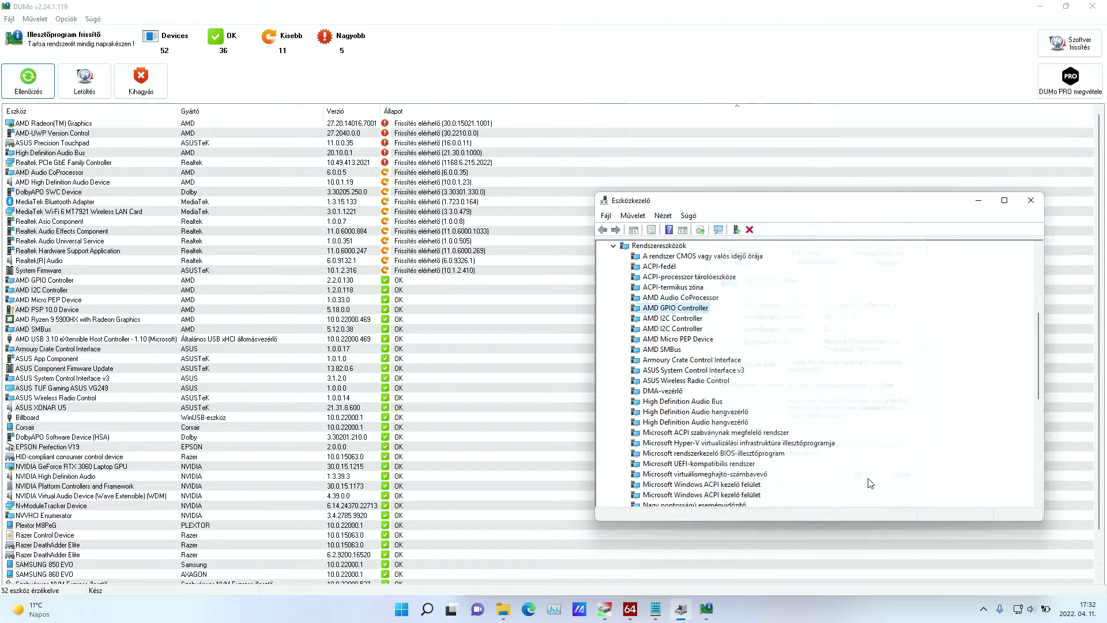
- Check the driver date and version of both AMD I2C Controller entries, closing each properties window
{"action": "right_click", "coordinate": [678, 320]}
{"action": "left_click", "coordinate": [712, 385]}
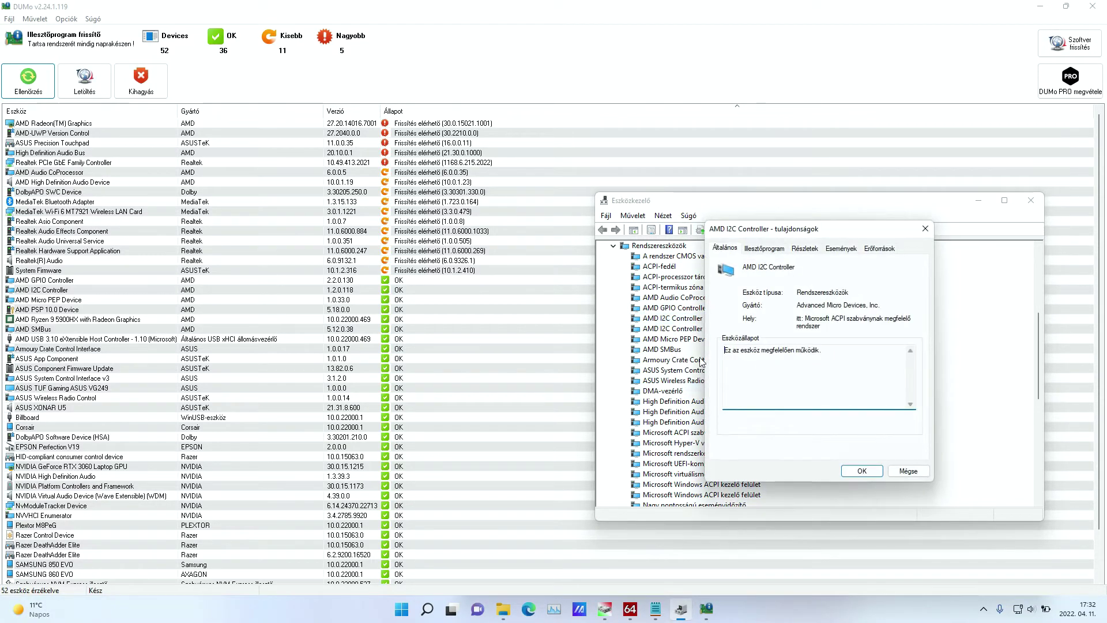
{"action": "left_click", "coordinate": [764, 248]}
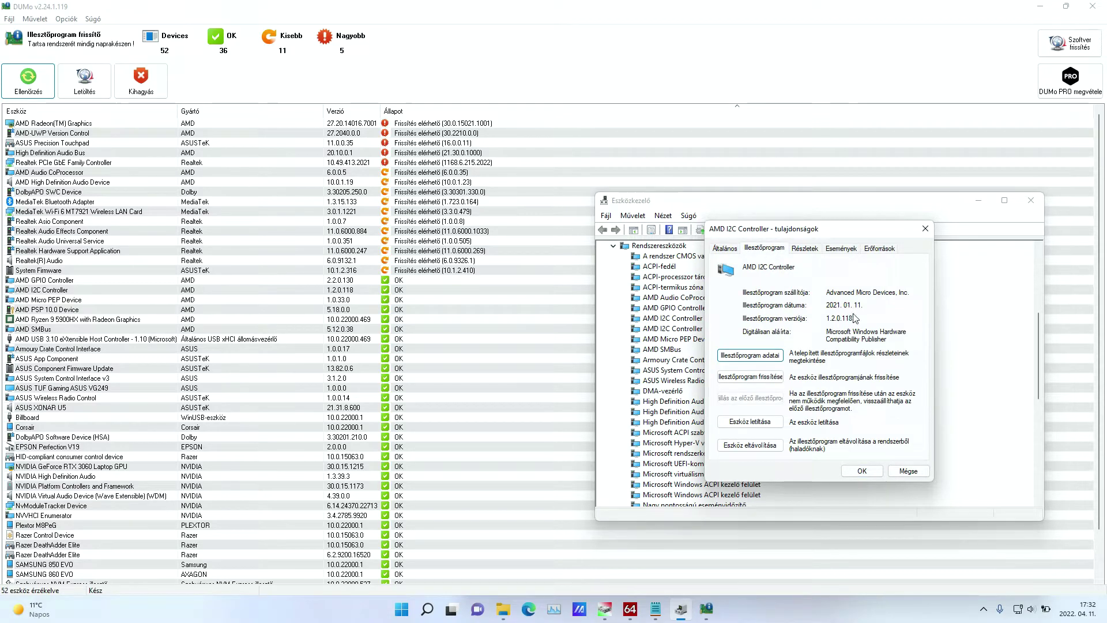
{"action": "left_click", "coordinate": [862, 471]}
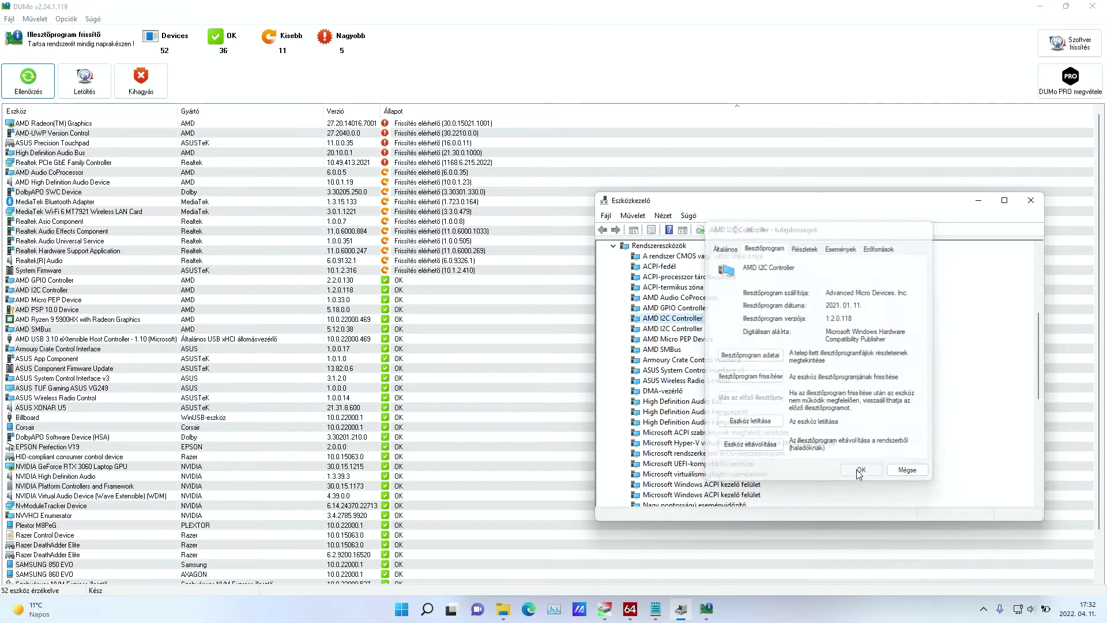
{"action": "left_click", "coordinate": [686, 331]}
{"action": "right_click", "coordinate": [687, 333]}
{"action": "left_click", "coordinate": [720, 402]}
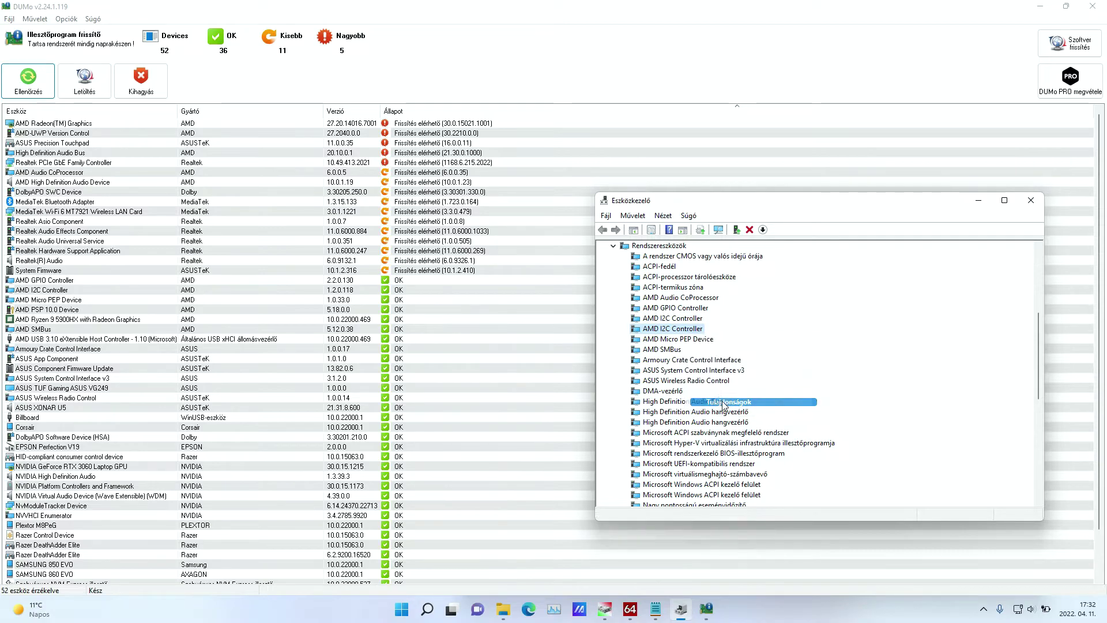
{"action": "left_click", "coordinate": [764, 248]}
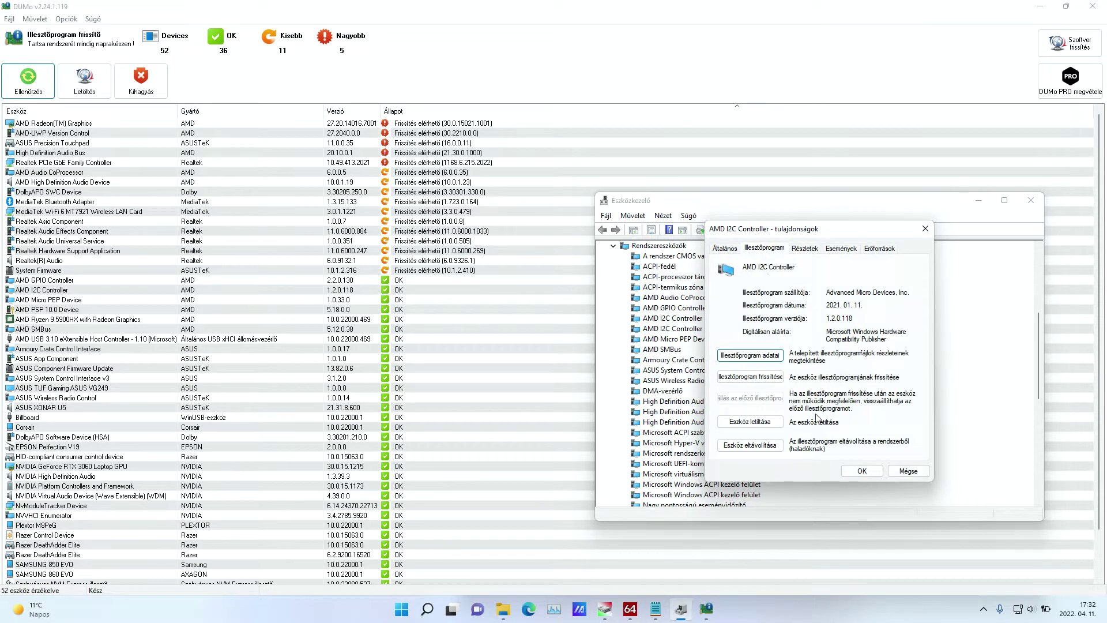
{"action": "left_click", "coordinate": [860, 471]}
- Check the driver date and version of the AMD Micro PEP Device and close its properties
{"action": "right_click", "coordinate": [681, 340]}
{"action": "left_click", "coordinate": [717, 397]}
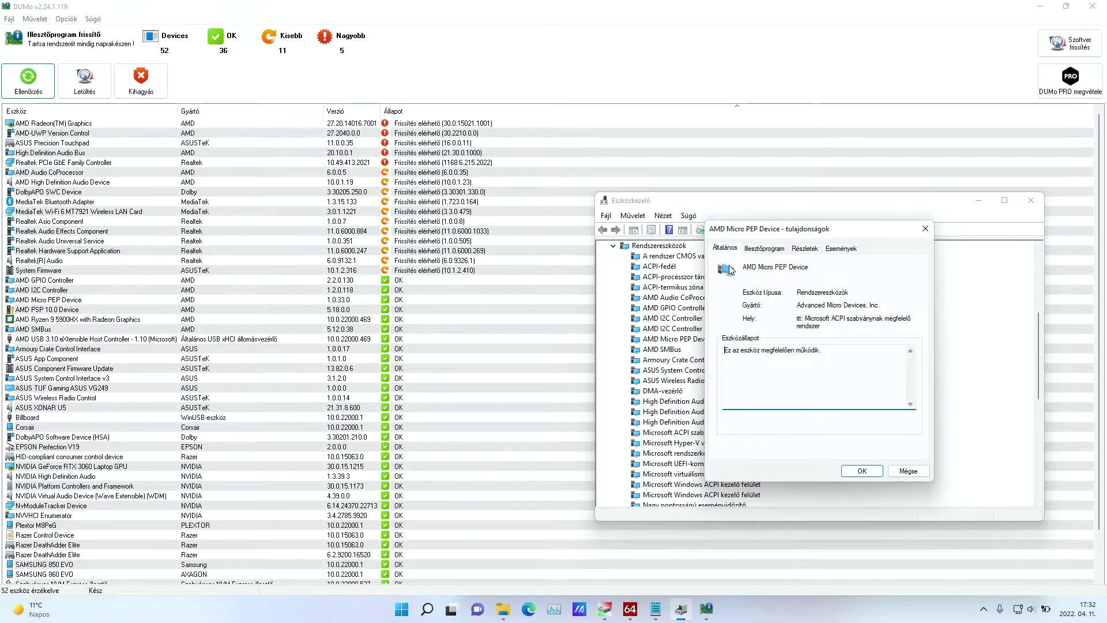
{"action": "left_click", "coordinate": [764, 248]}
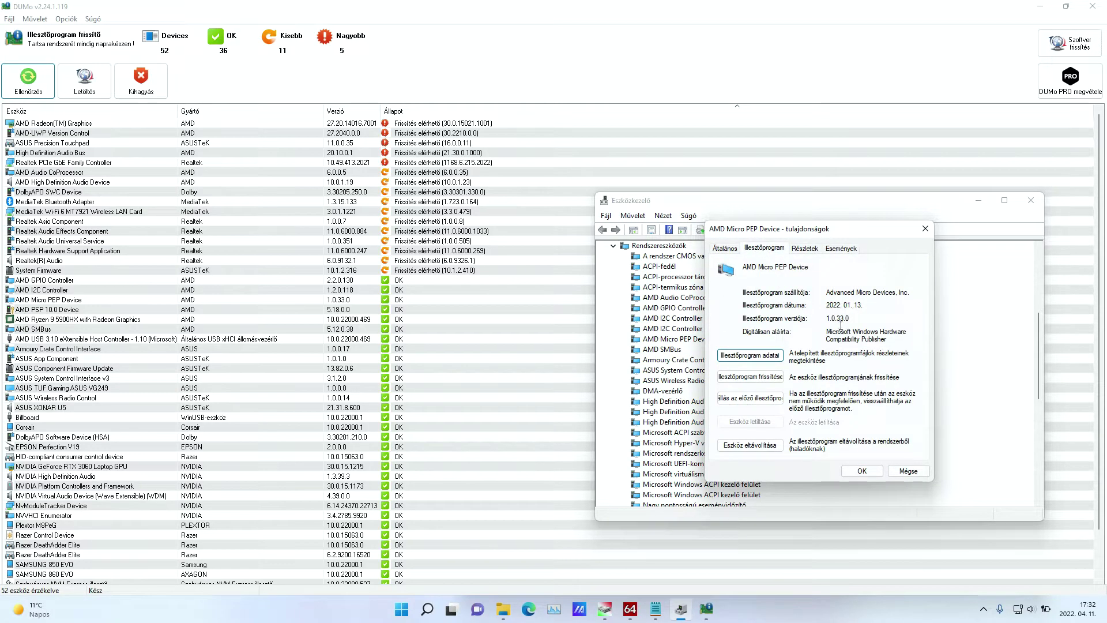
{"action": "left_click", "coordinate": [862, 471]}
- Bring up the AMD chipset install summary in Notepad and compare its driver list with the system devices in Device Manager
{"action": "left_click", "coordinate": [655, 611]}
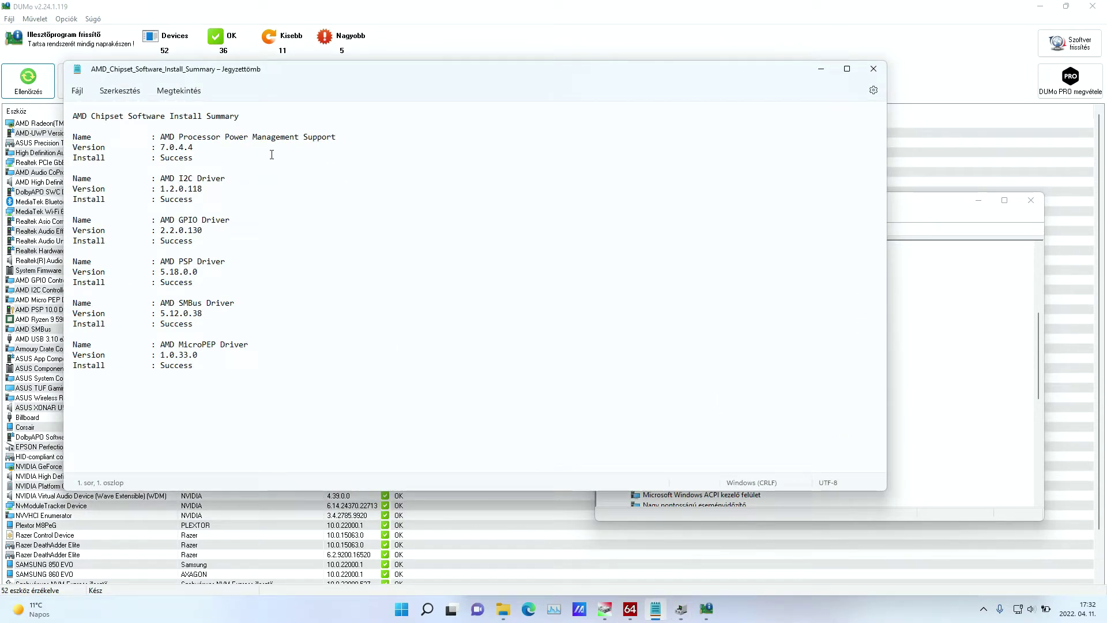
{"action": "left_click", "coordinate": [905, 211]}
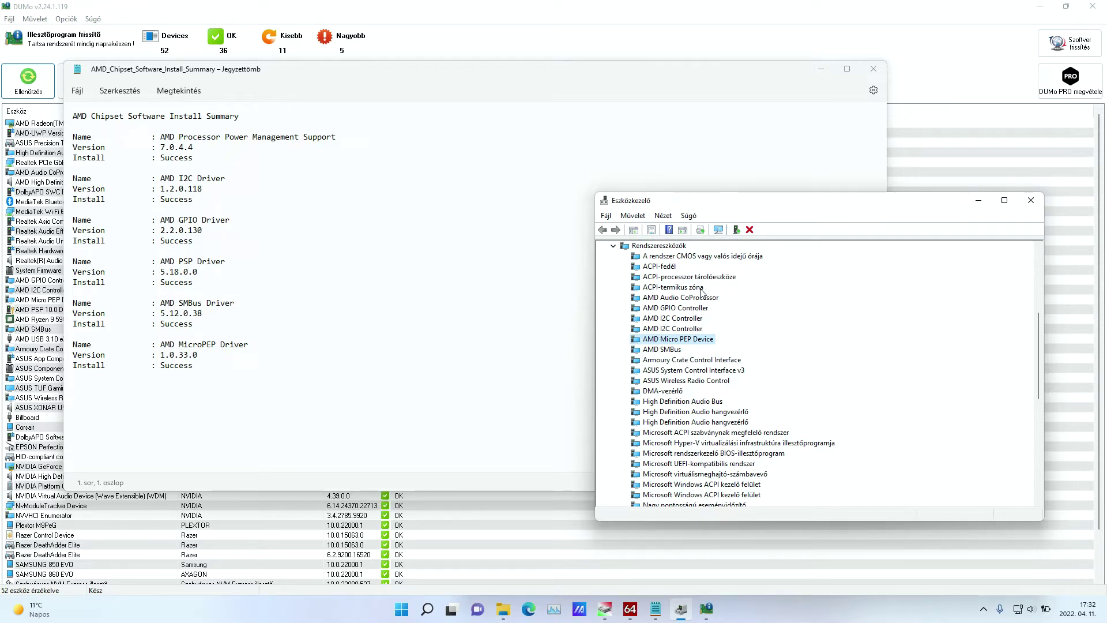
{"action": "left_click", "coordinate": [698, 287]}
{"action": "left_click", "coordinate": [705, 279]}
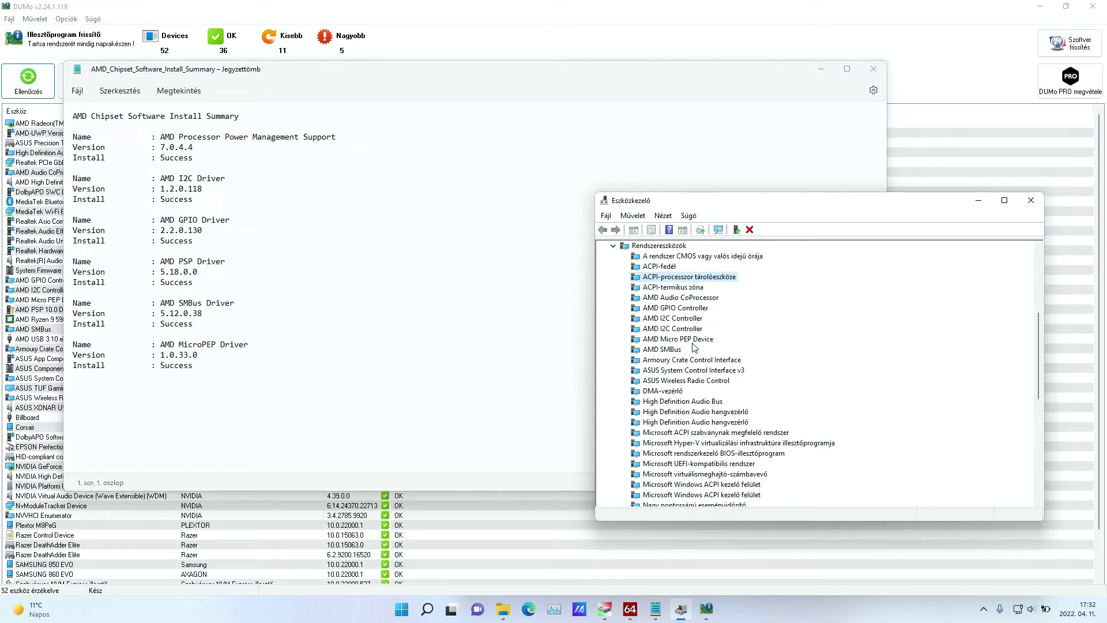
- Find AMD SMBus among the system devices, check its driver date and version, and close its properties
{"action": "scroll", "coordinate": [682, 403], "scroll_direction": "down", "scroll_amount": 3}
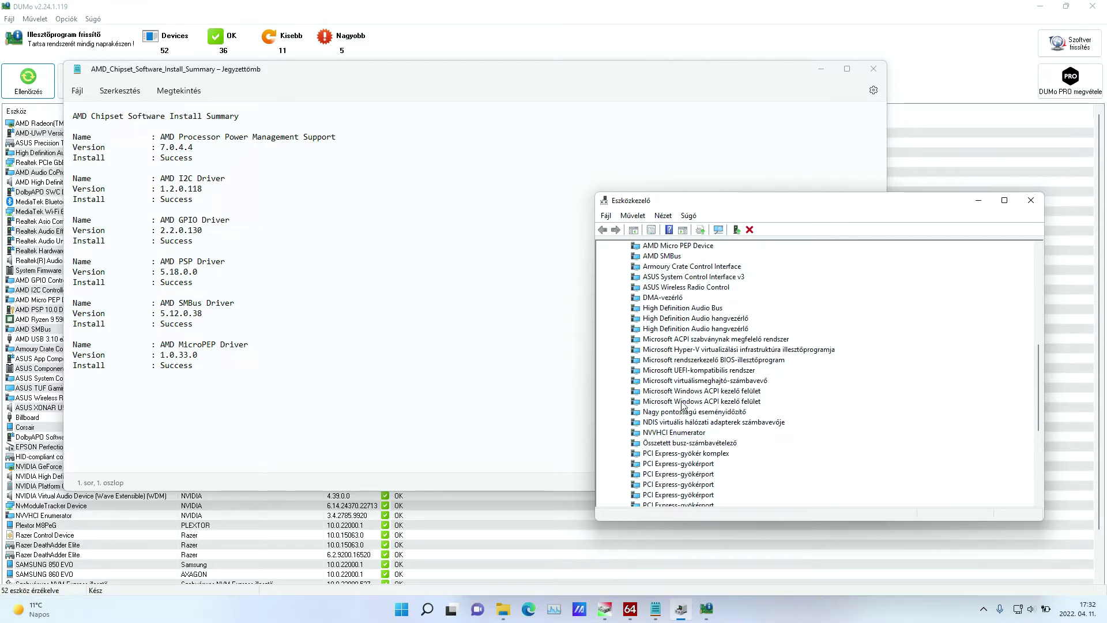
{"action": "scroll", "coordinate": [682, 406], "scroll_direction": "up", "scroll_amount": 4}
{"action": "right_click", "coordinate": [676, 383]}
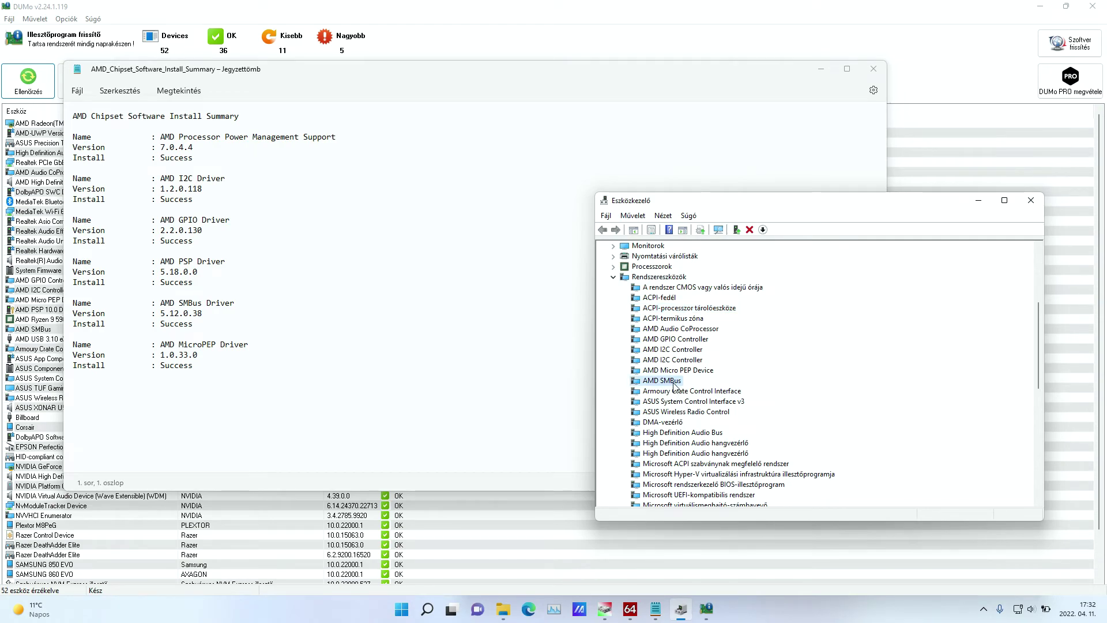
{"action": "left_click", "coordinate": [710, 452]}
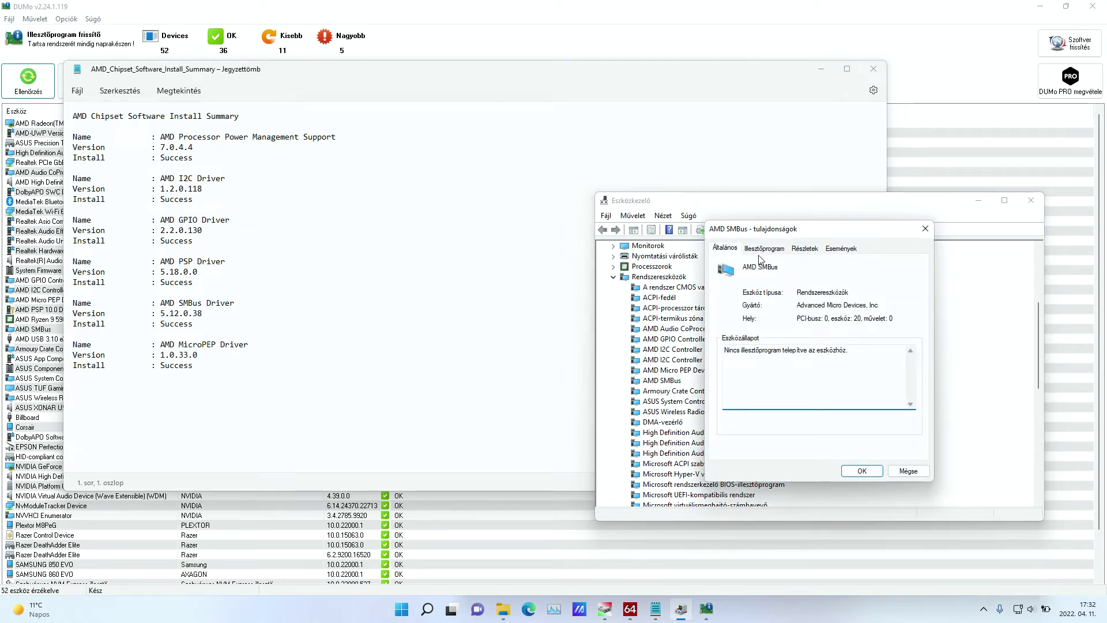
{"action": "left_click", "coordinate": [764, 249]}
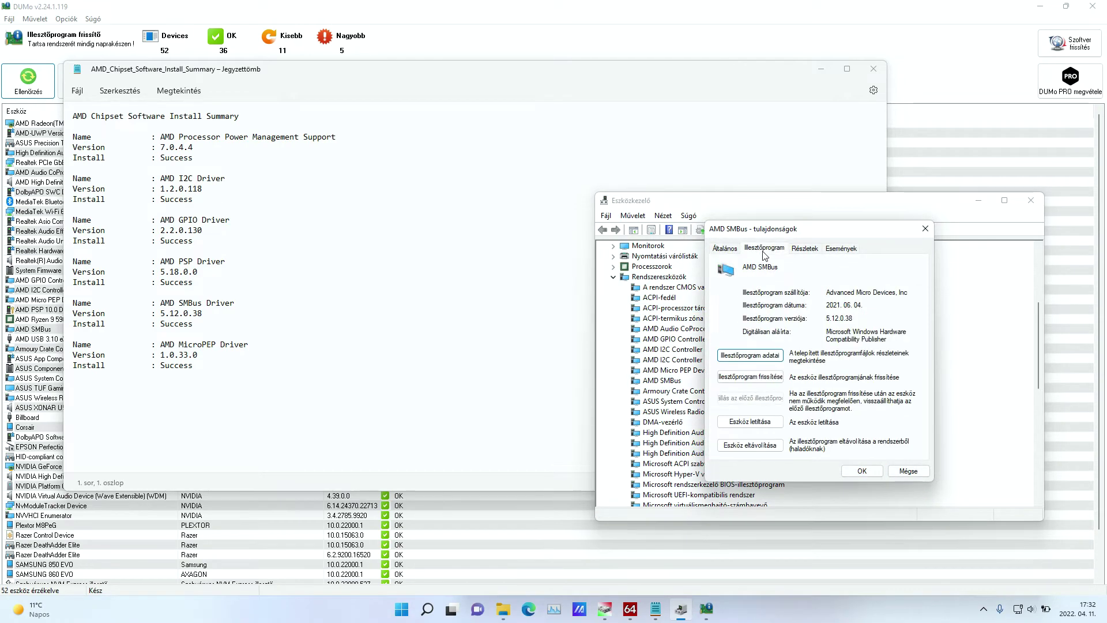
{"action": "left_click", "coordinate": [849, 472]}
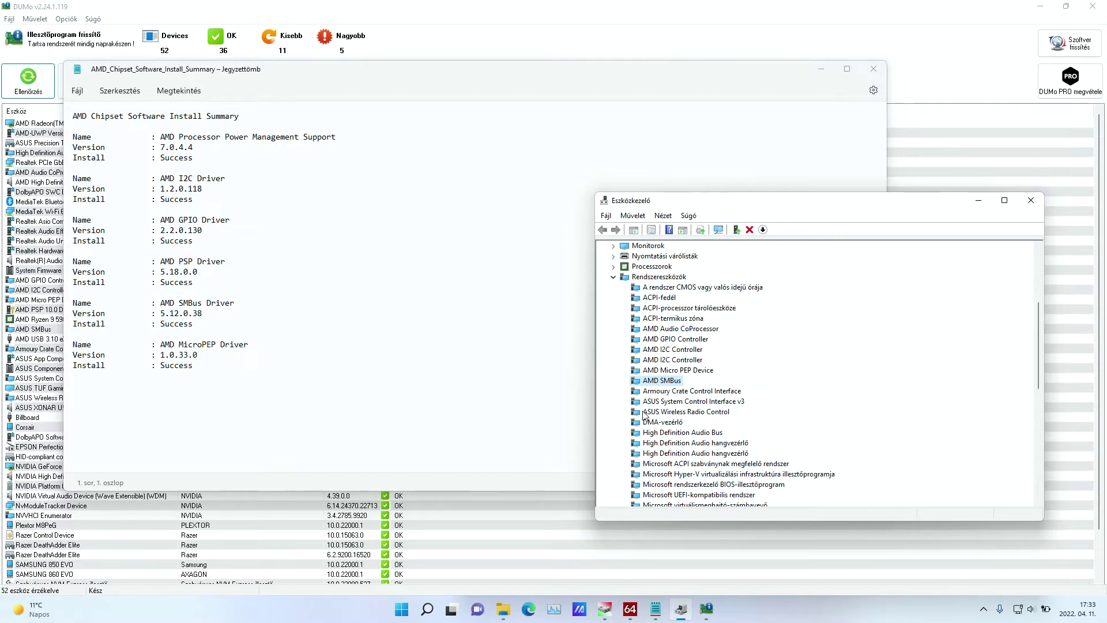
- Recheck the AMD Micro PEP Device driver version against the install summary and close its properties
{"action": "left_click", "coordinate": [682, 372]}
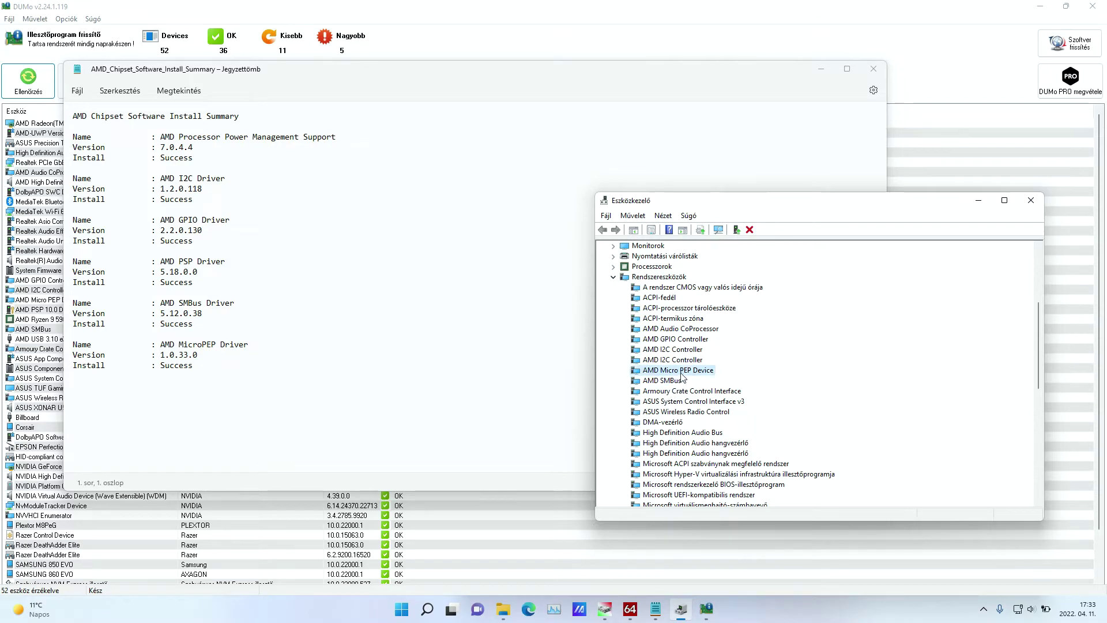
{"action": "right_click", "coordinate": [683, 371]}
{"action": "key", "text": "Down"}
{"action": "key", "text": "Down"}
{"action": "key", "text": "Down"}
{"action": "key", "text": "Down"}
{"action": "key", "text": "Return"}
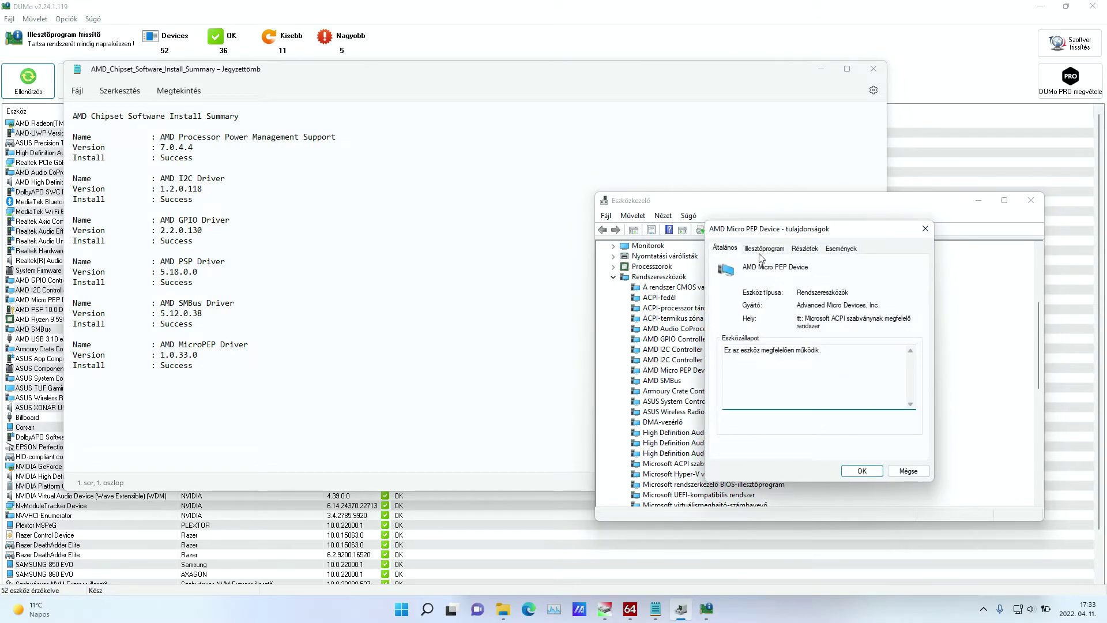
{"action": "left_click", "coordinate": [764, 251]}
{"action": "left_click", "coordinate": [870, 472]}
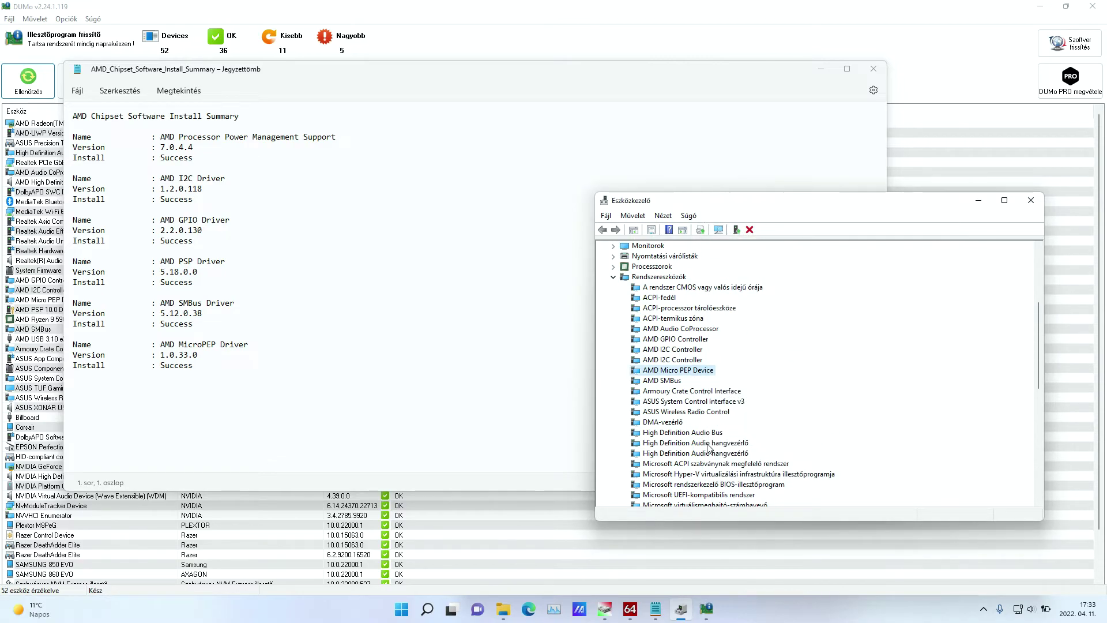
- Look through the system devices in Device Manager for the remaining AMD drivers named in the install summary
{"action": "scroll", "coordinate": [709, 442], "scroll_direction": "down", "scroll_amount": 4}
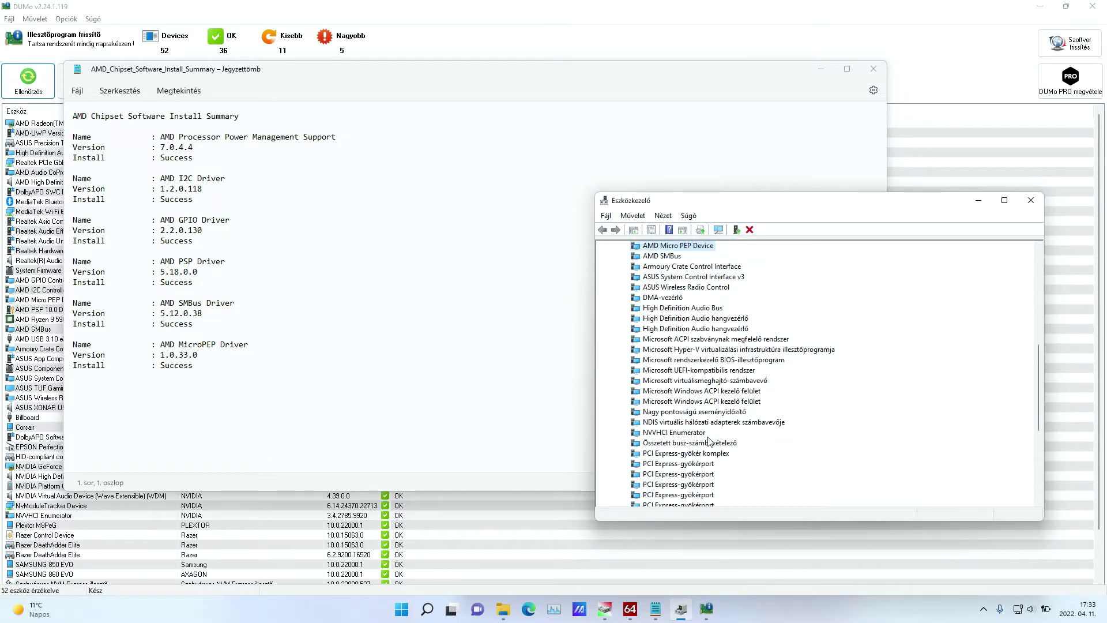
{"action": "scroll", "coordinate": [709, 442], "scroll_direction": "down", "scroll_amount": 3}
{"action": "scroll", "coordinate": [710, 441], "scroll_direction": "down", "scroll_amount": 2}
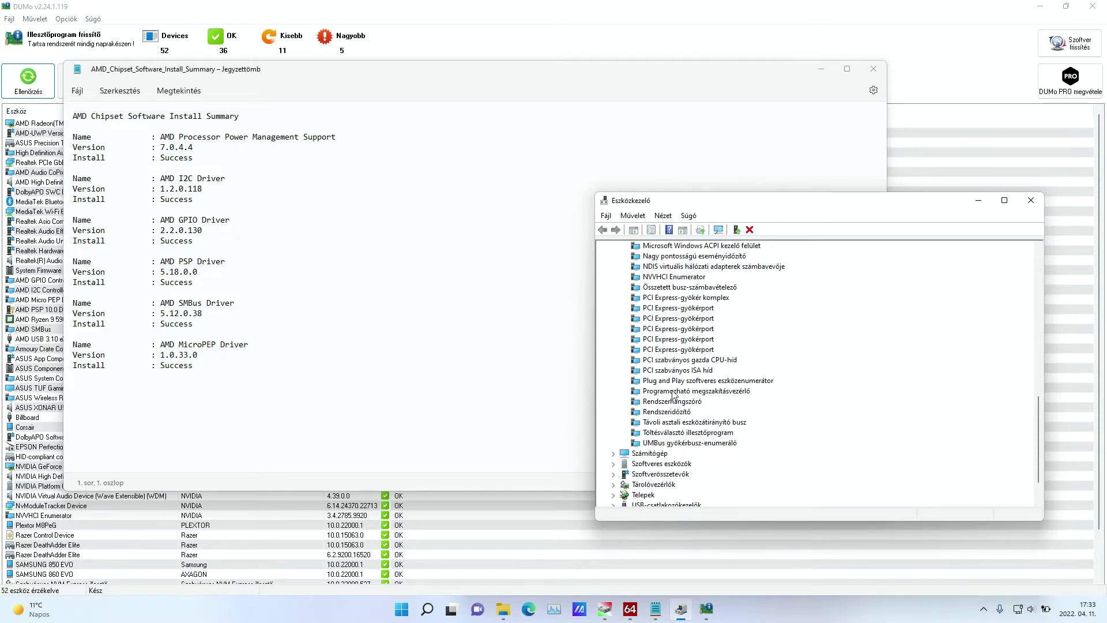
{"action": "scroll", "coordinate": [674, 395], "scroll_direction": "up", "scroll_amount": 1}
{"action": "scroll", "coordinate": [650, 321], "scroll_direction": "up", "scroll_amount": 1}
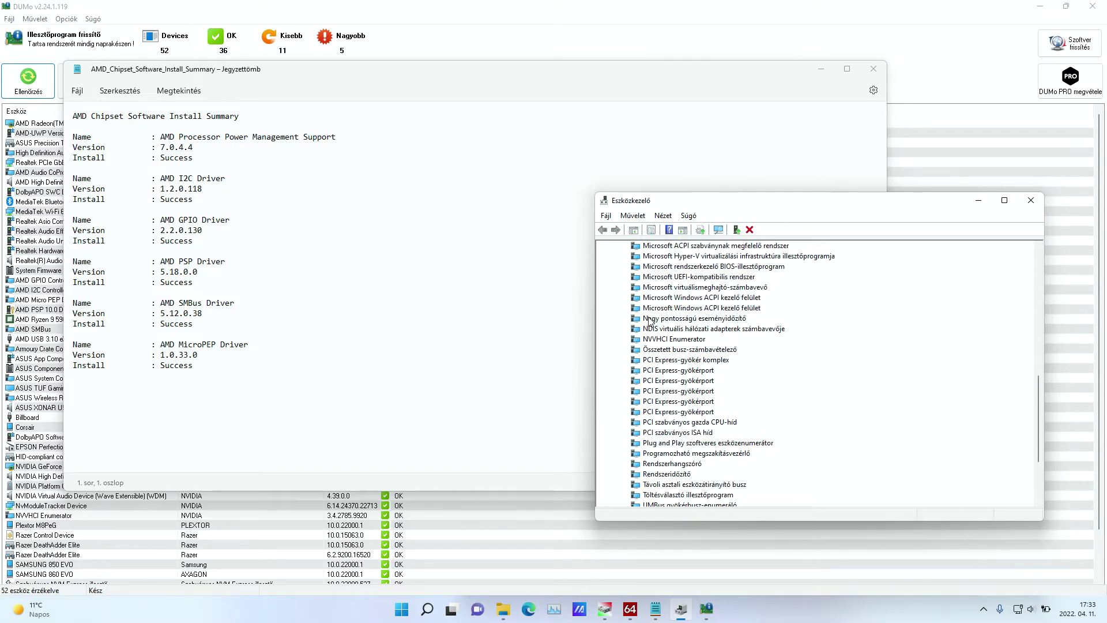
{"action": "scroll", "coordinate": [673, 311], "scroll_direction": "up", "scroll_amount": 1}
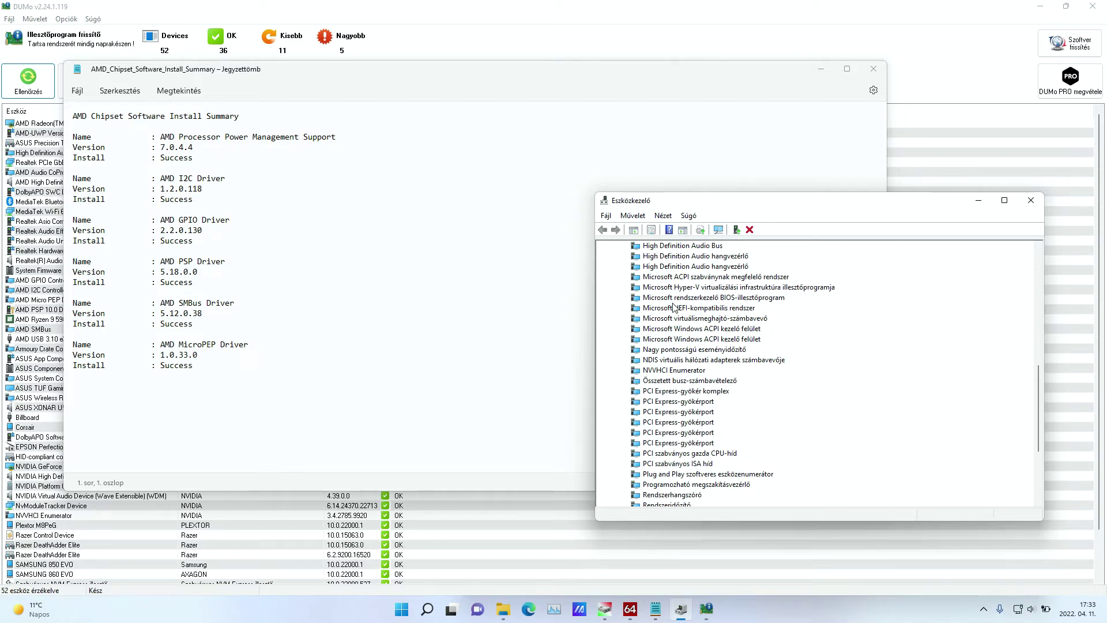
{"action": "scroll", "coordinate": [702, 313], "scroll_direction": "up", "scroll_amount": 2}
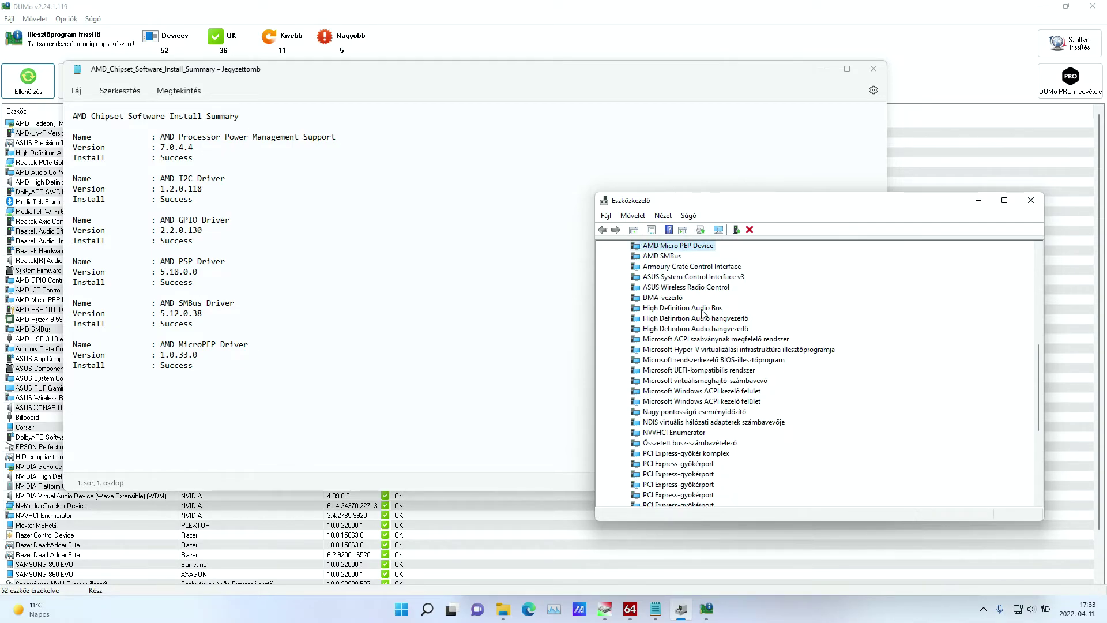
{"action": "scroll", "coordinate": [702, 313], "scroll_direction": "up", "scroll_amount": 4}
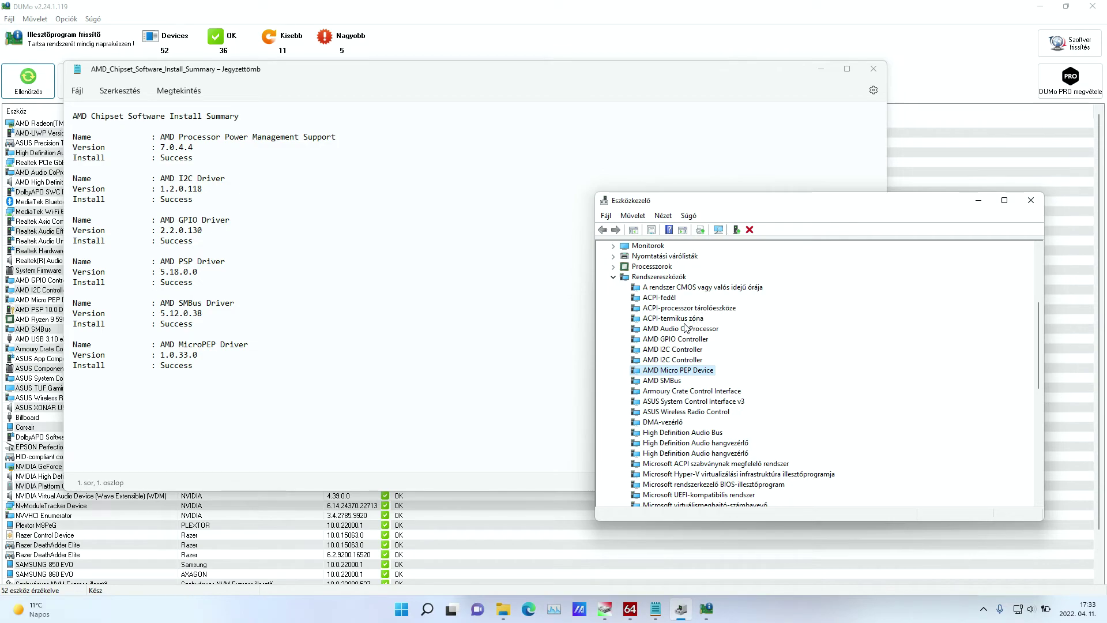
{"action": "scroll", "coordinate": [672, 360], "scroll_direction": "down", "scroll_amount": 10}
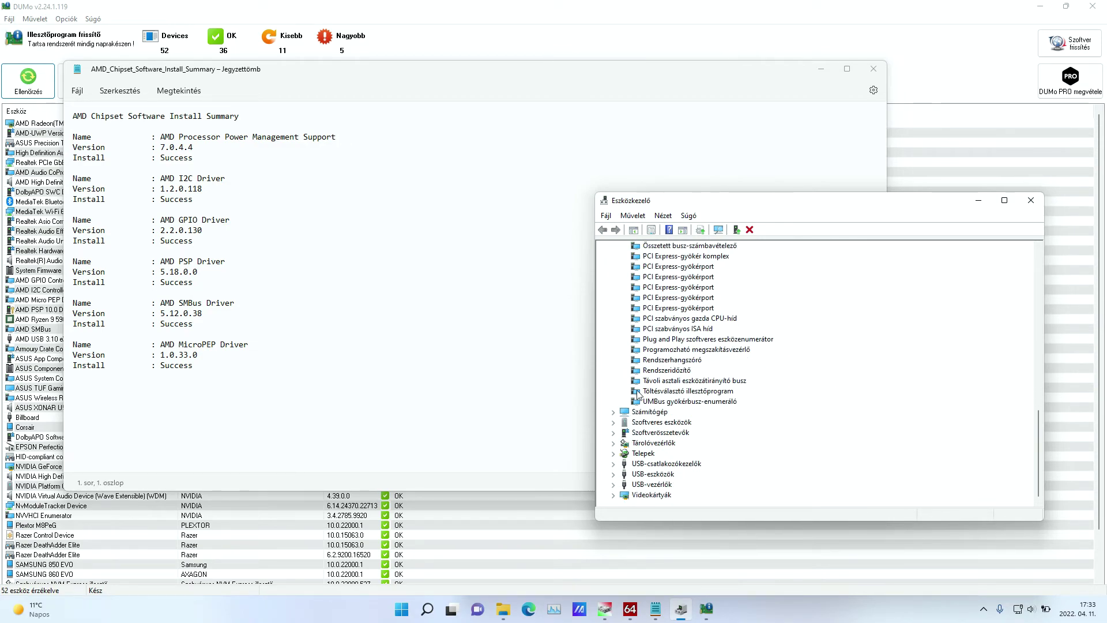
- Expand the software components category in Device Manager and look through its entries for AMD components
{"action": "left_click", "coordinate": [615, 432]}
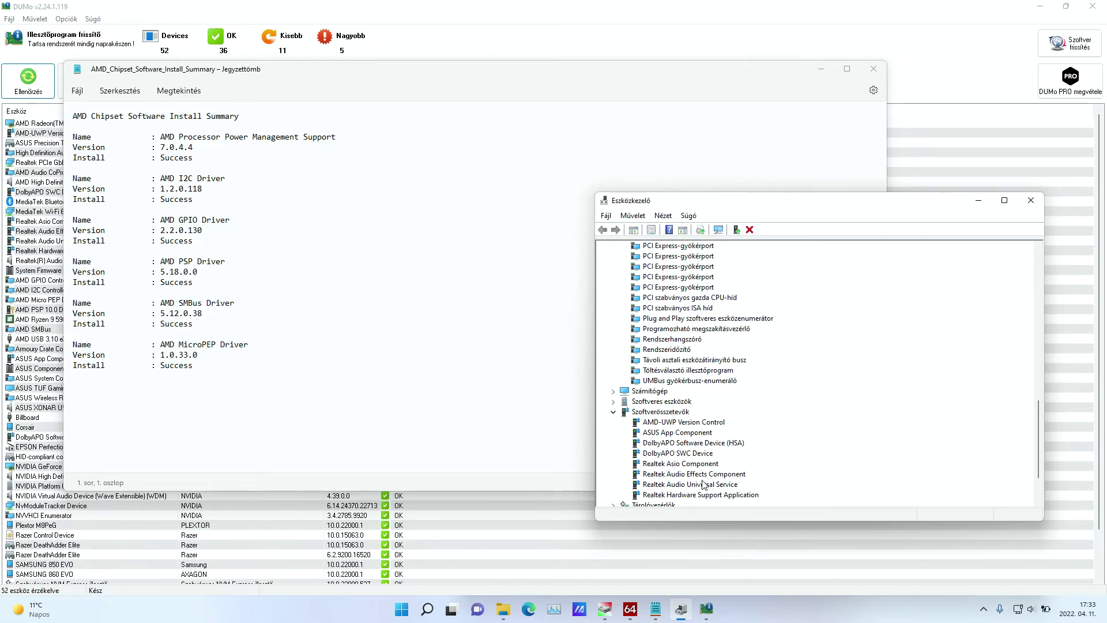
{"action": "scroll", "coordinate": [707, 486], "scroll_direction": "down", "scroll_amount": 1}
{"action": "scroll", "coordinate": [707, 486], "scroll_direction": "down", "scroll_amount": 1}
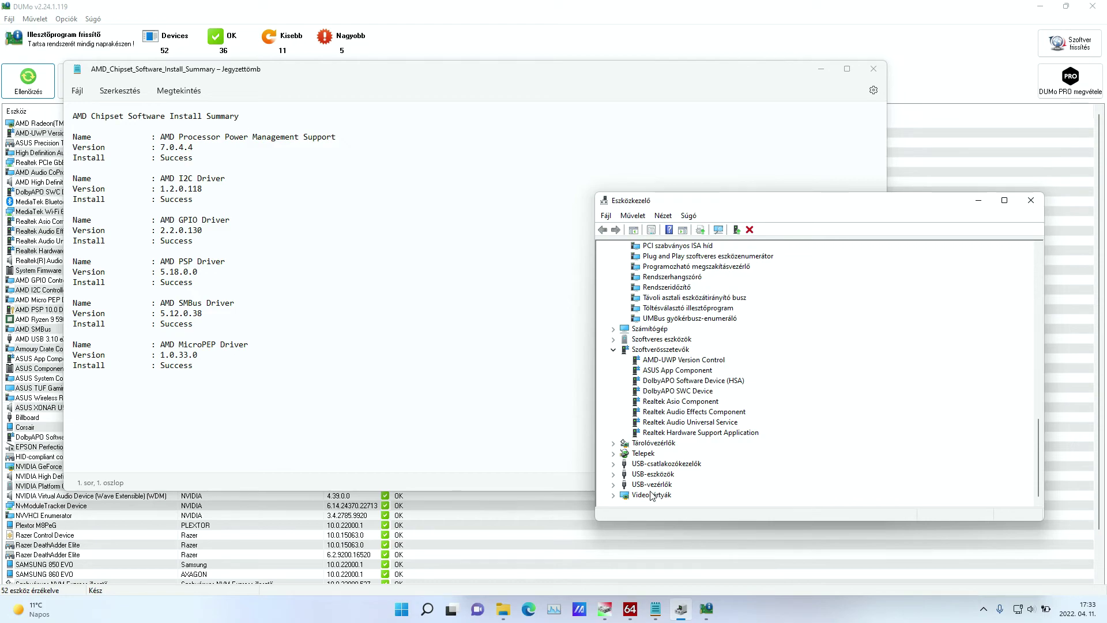
- Expand the display adapters, check the driver date and version of AMD Radeon(TM) Graphics, and close its properties
{"action": "left_click", "coordinate": [616, 496]}
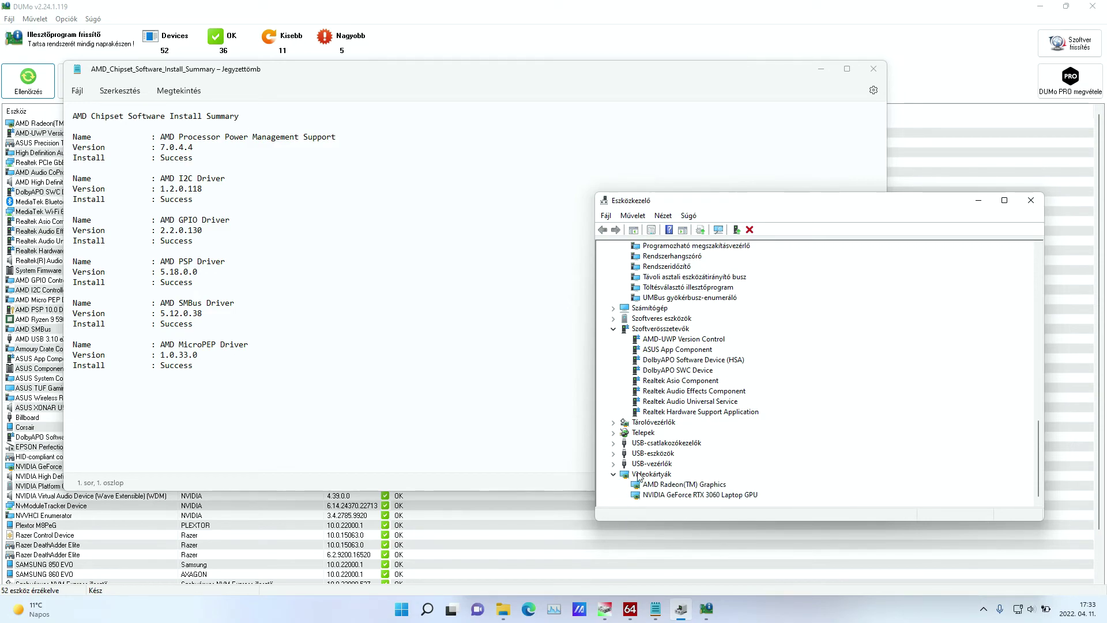
{"action": "right_click", "coordinate": [641, 484]}
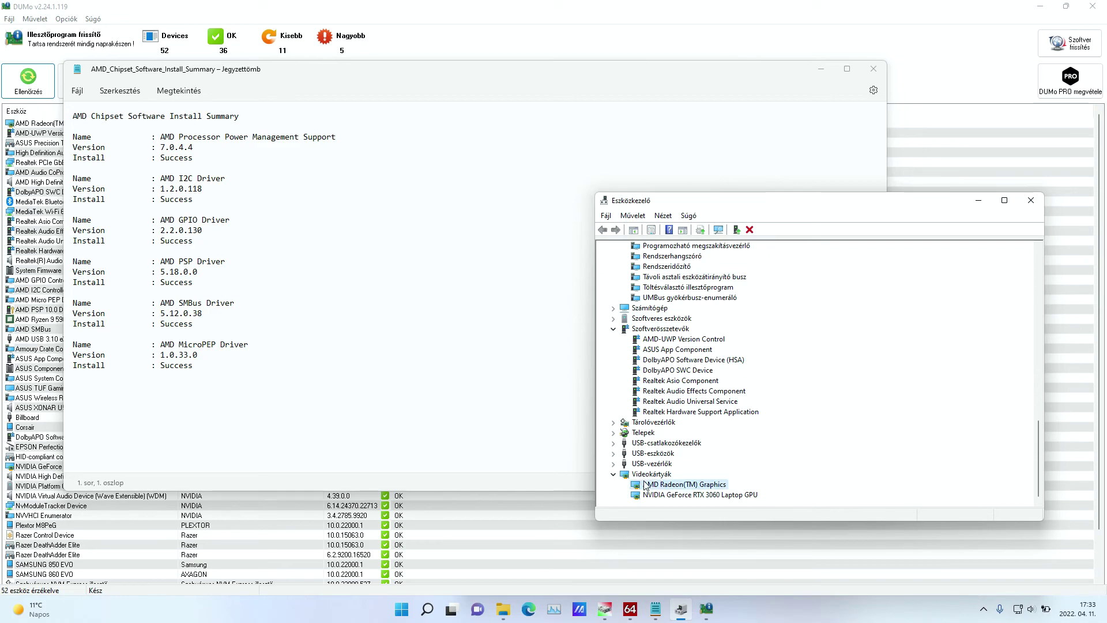
{"action": "left_click", "coordinate": [669, 549]}
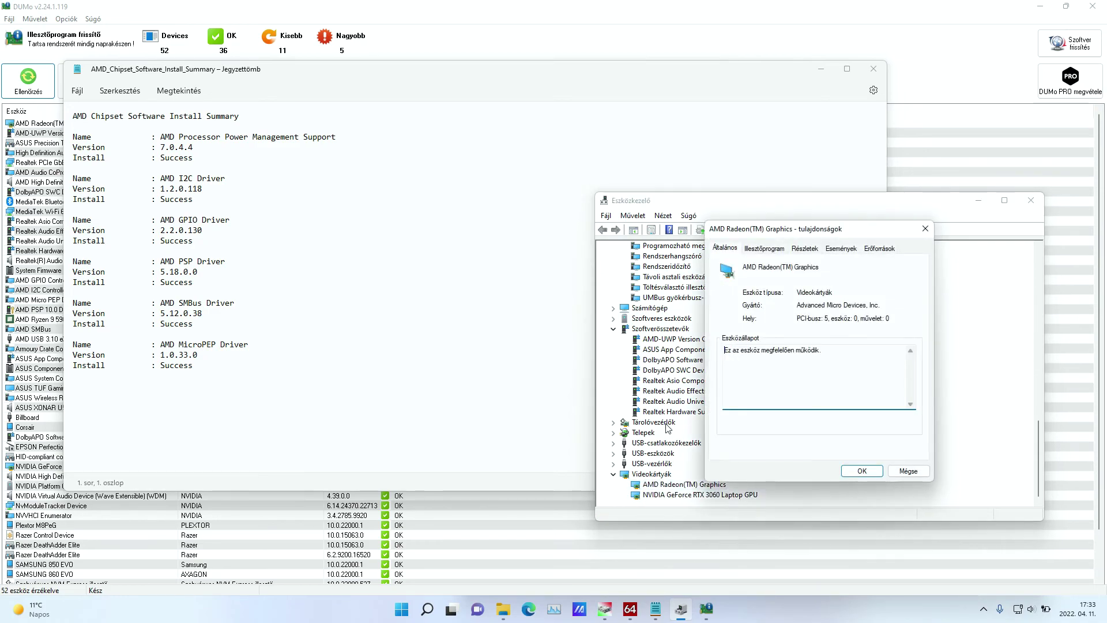
{"action": "left_click", "coordinate": [764, 248]}
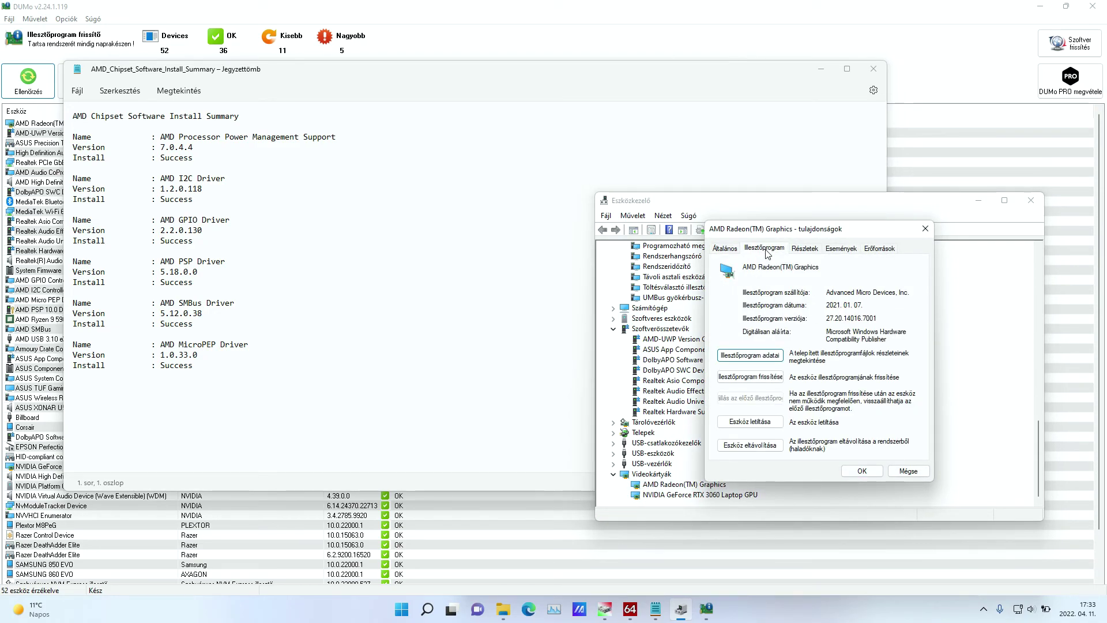
{"action": "left_click", "coordinate": [859, 470]}
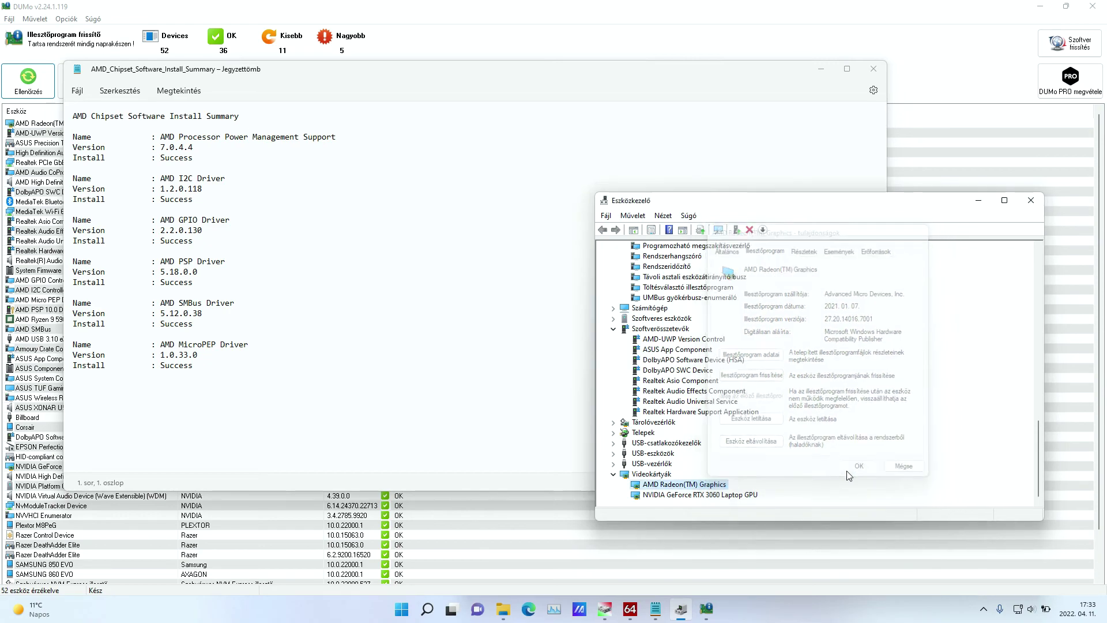